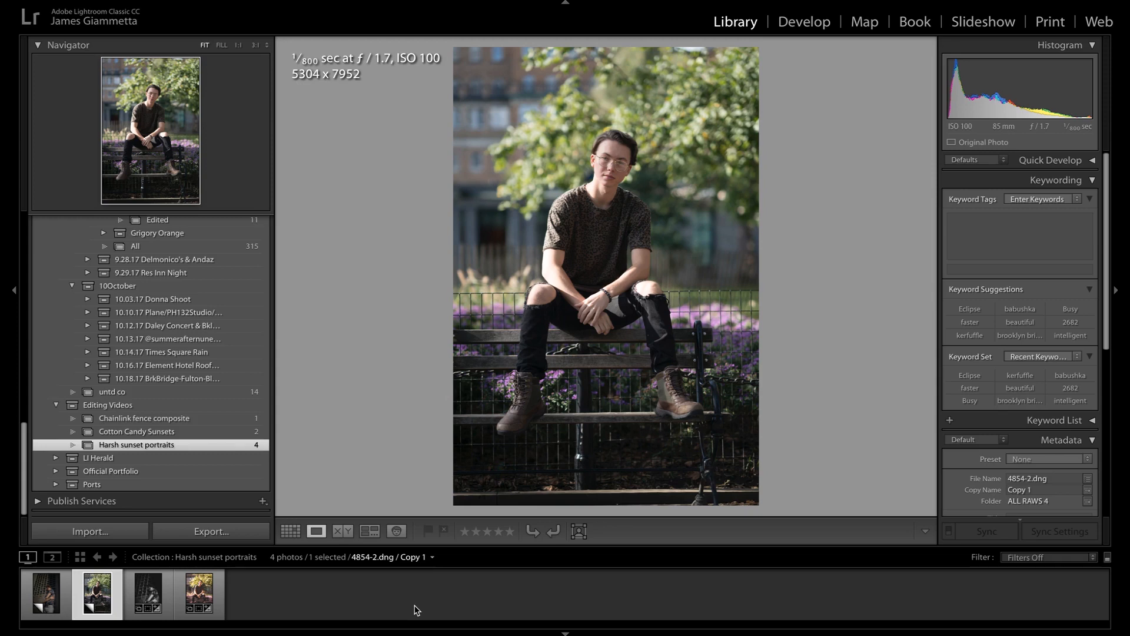
Step: Compare the unedited and edited versions of the portraits in the Harsh sunset portraits collection
key(Left)
key(Right)
key(Right)
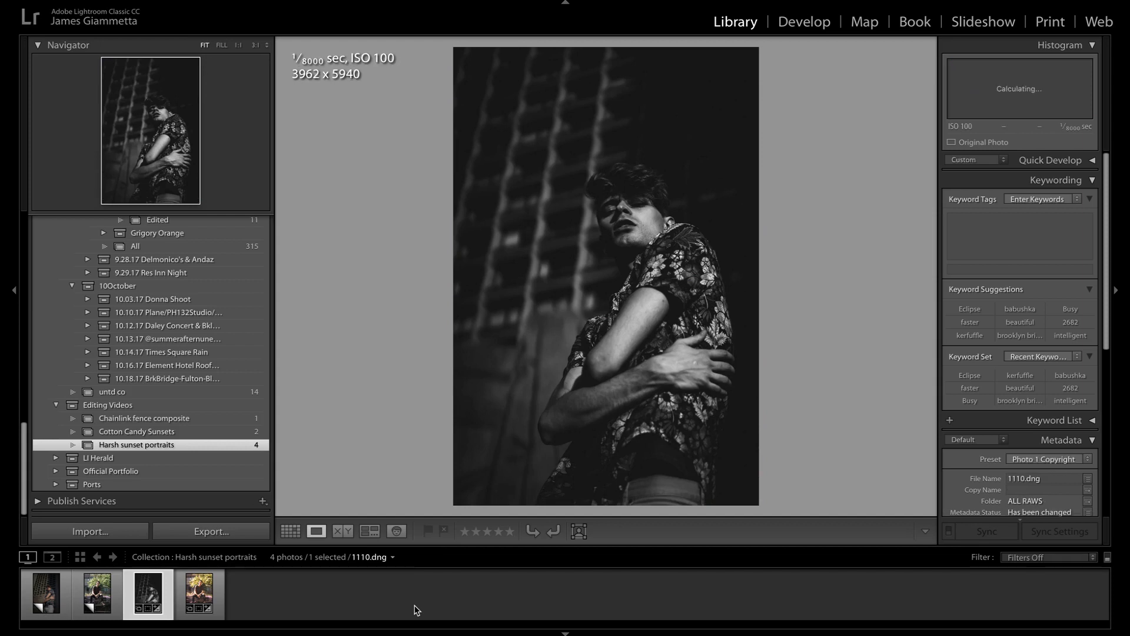
key(Right)
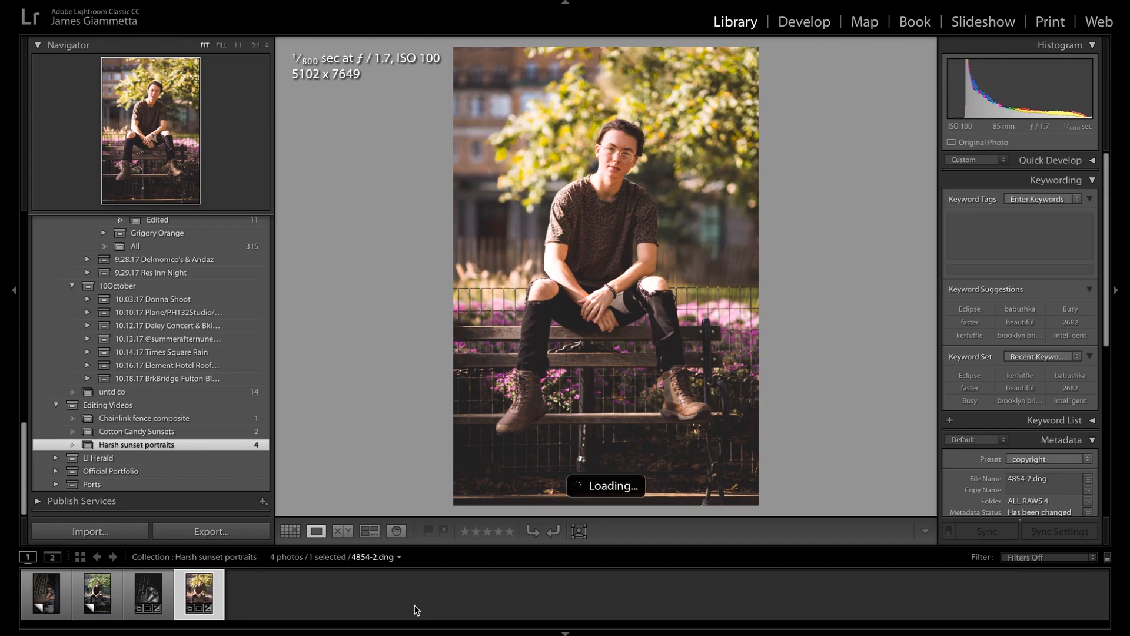
key(Left)
key(Left)
key(Left)
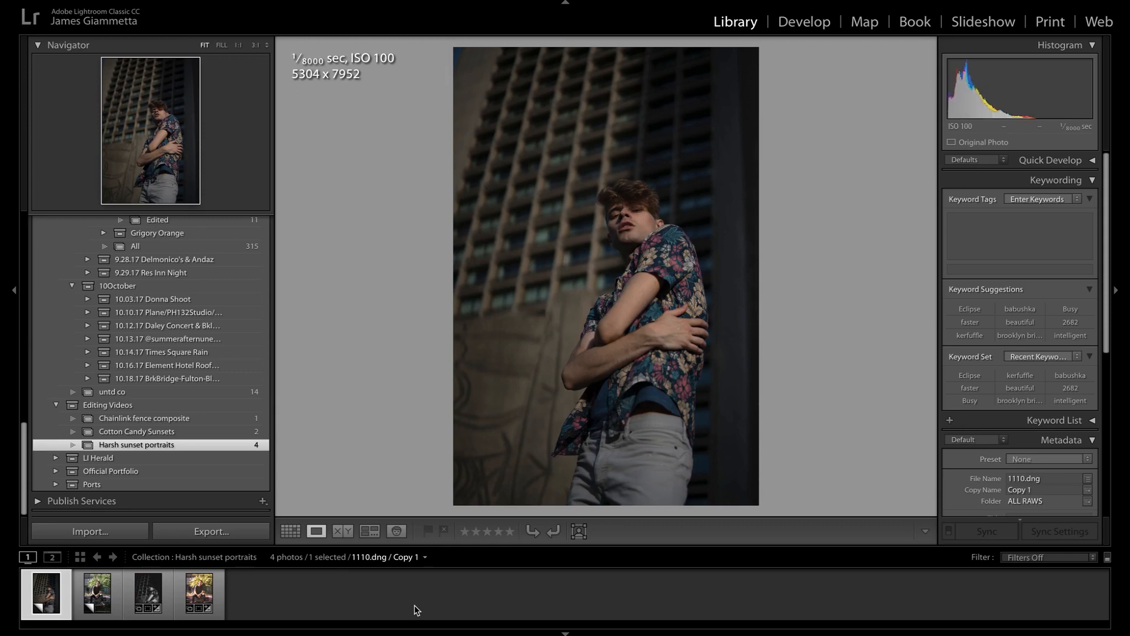
Step: Open the unedited bench portrait for developing and set its white balance to Temp 6,097 and Tint +14
key(Right)
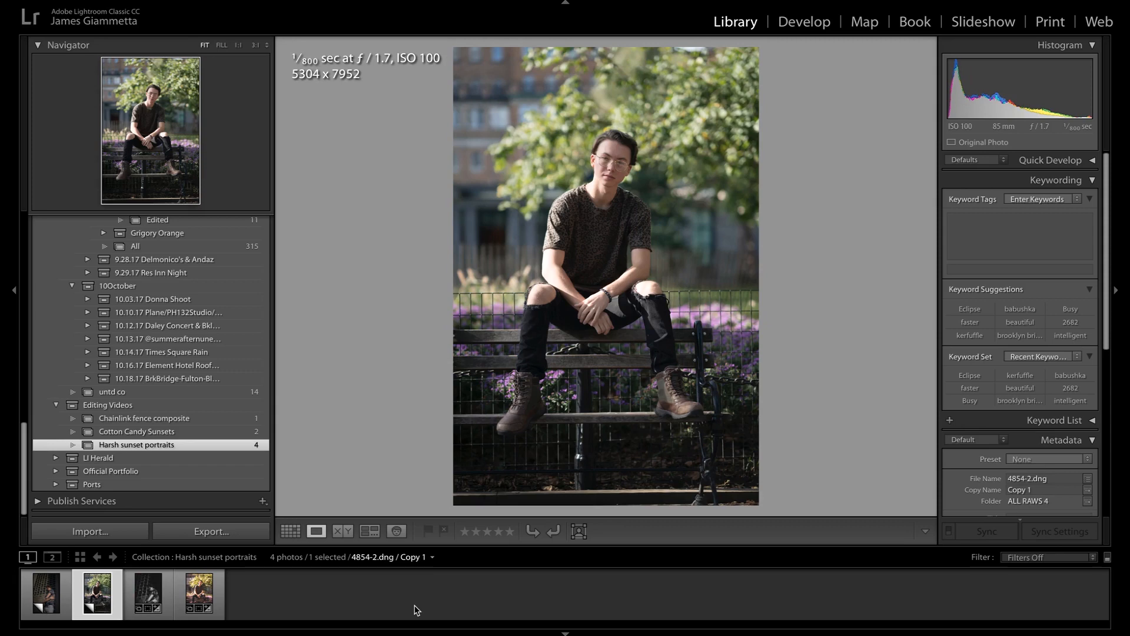
click(809, 18)
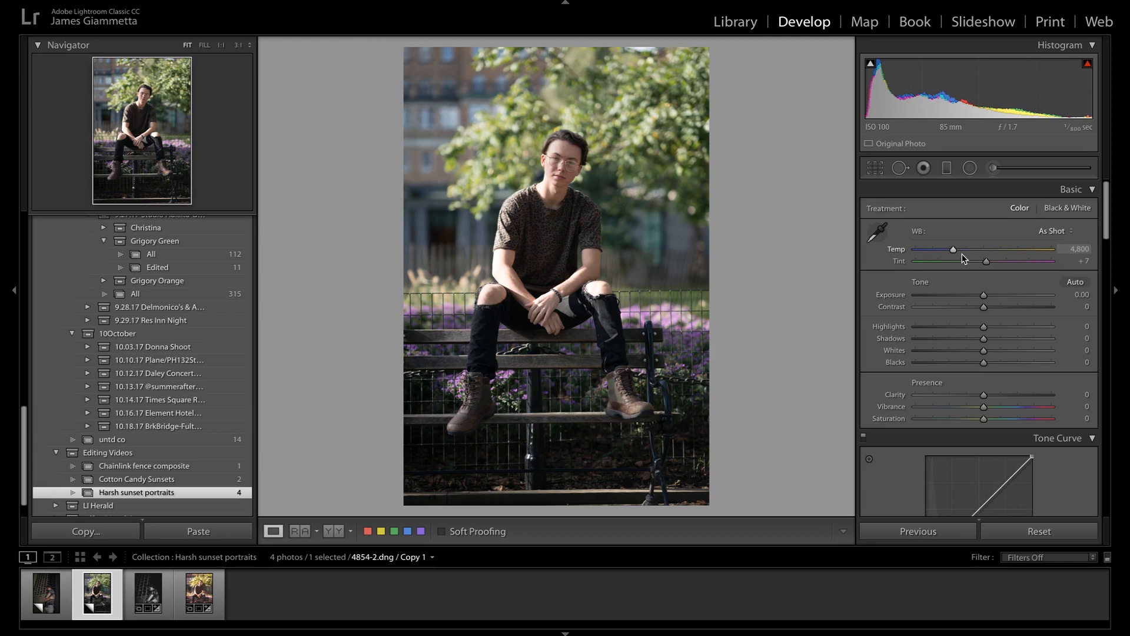
drag(962, 254, 972, 257)
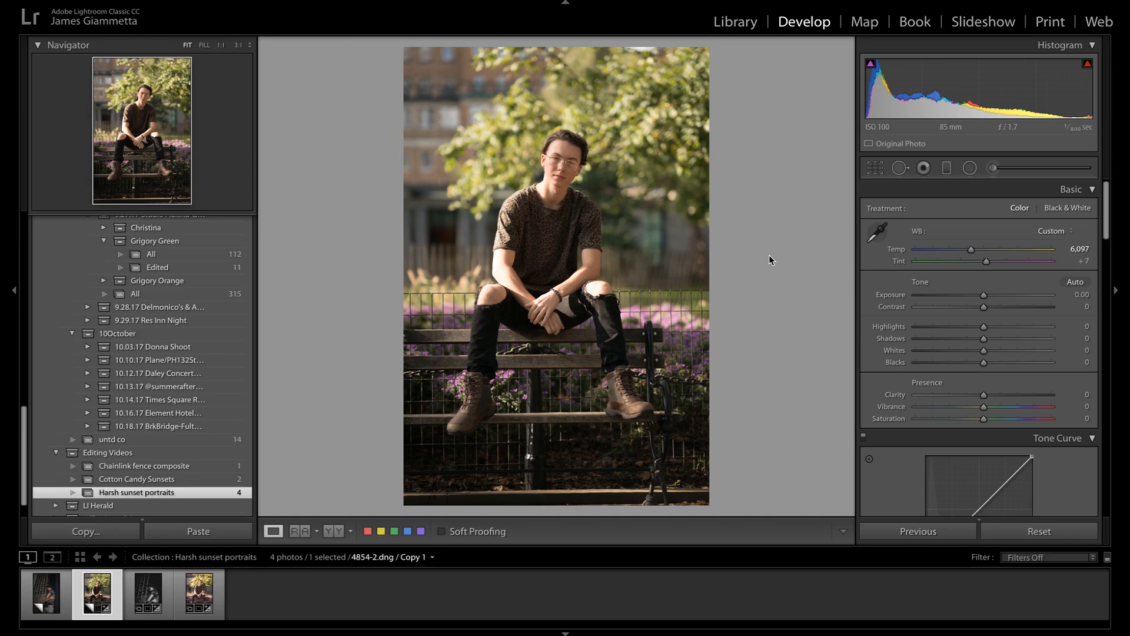
click(1081, 260)
text(14)
key(Return)
Step: Set the bench portrait's Contrast to +64, undoing a brief comparison at a lower contrast
click(1080, 295)
click(1082, 307)
text(64)
key(shift+Tab)
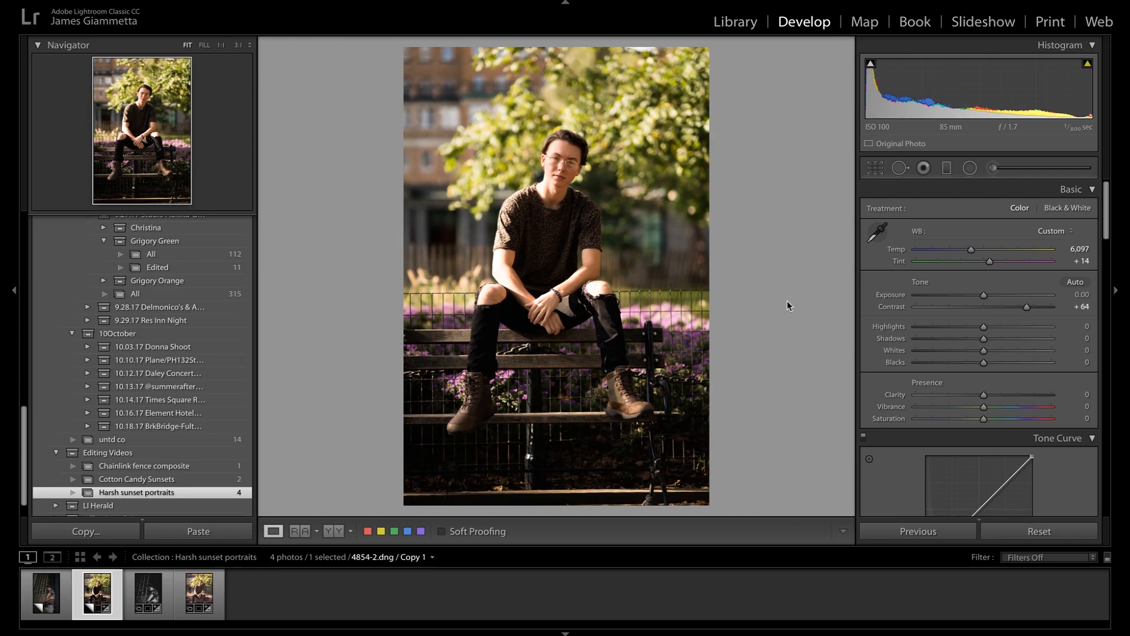
click(989, 309)
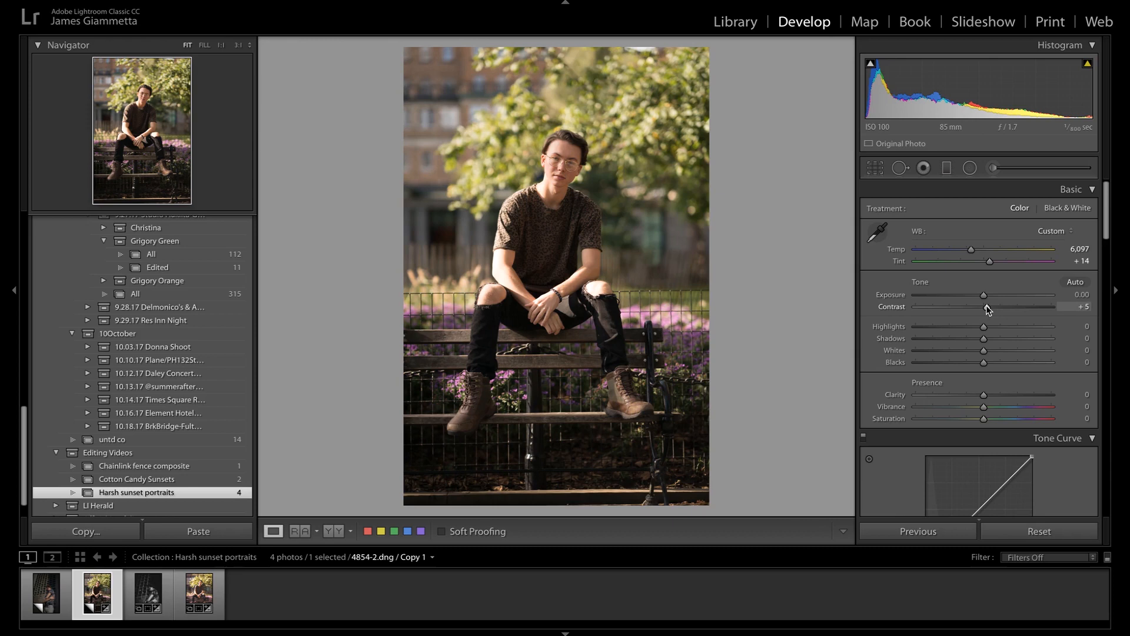
key(ctrl+z)
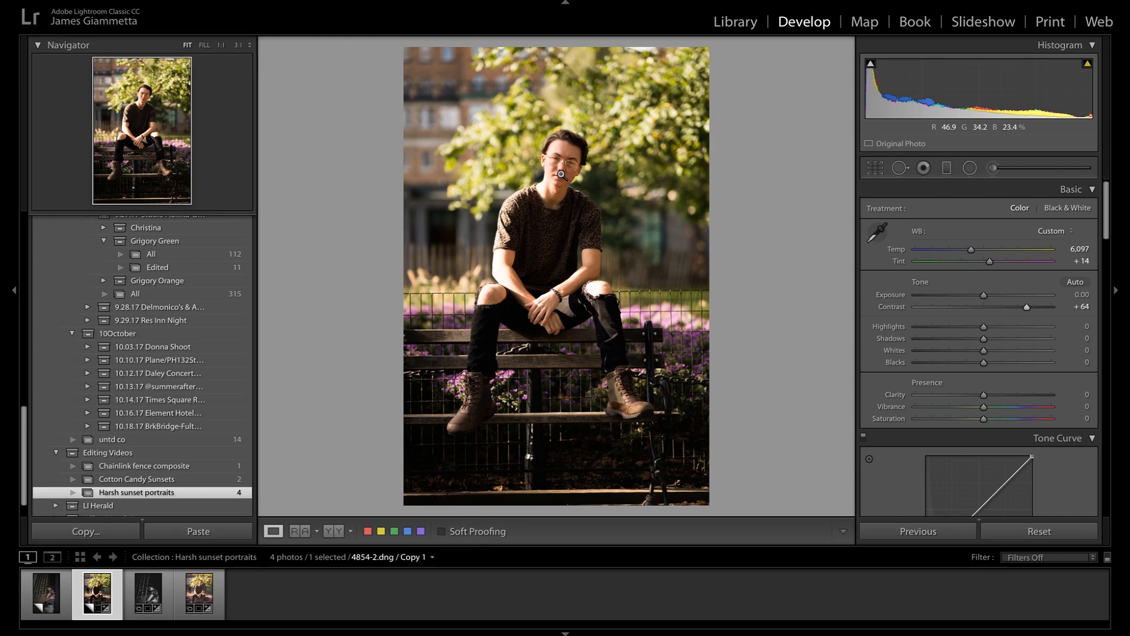
Step: Set the Highlights to -38, undoing a brief comparison with the highlights near neutral
click(1080, 328)
text(-38)
key(Return)
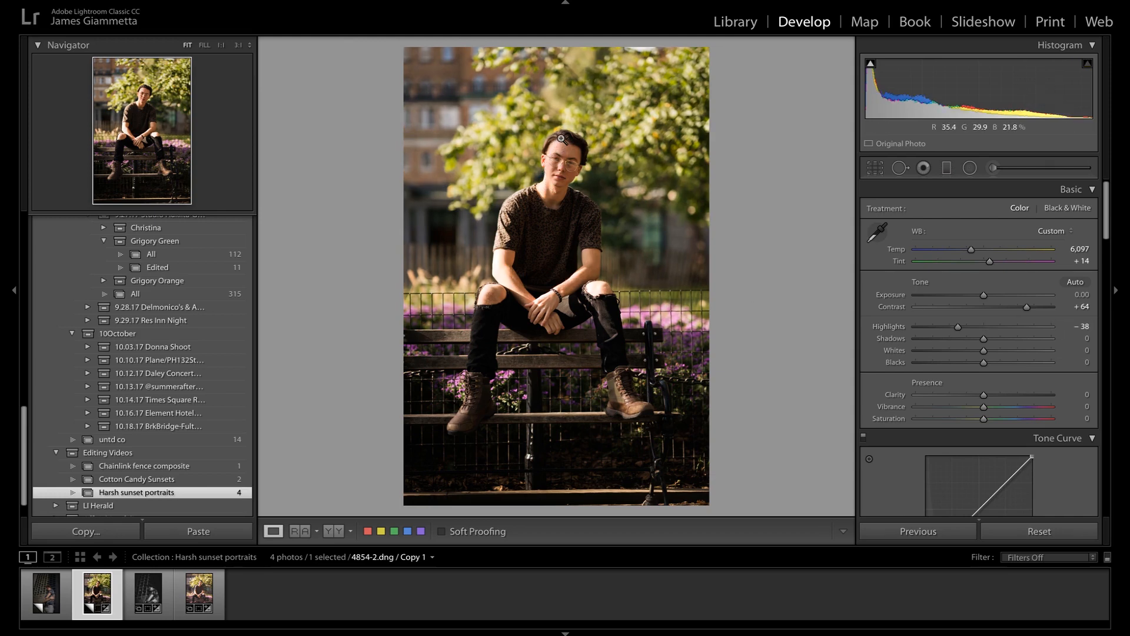
click(985, 328)
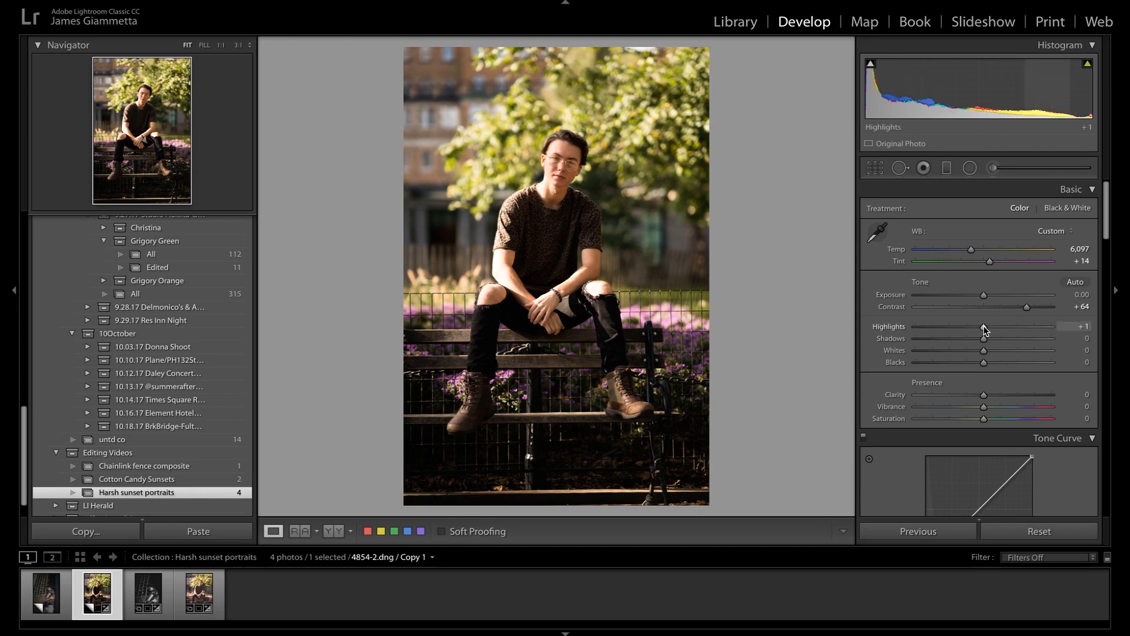
key(ctrl+z)
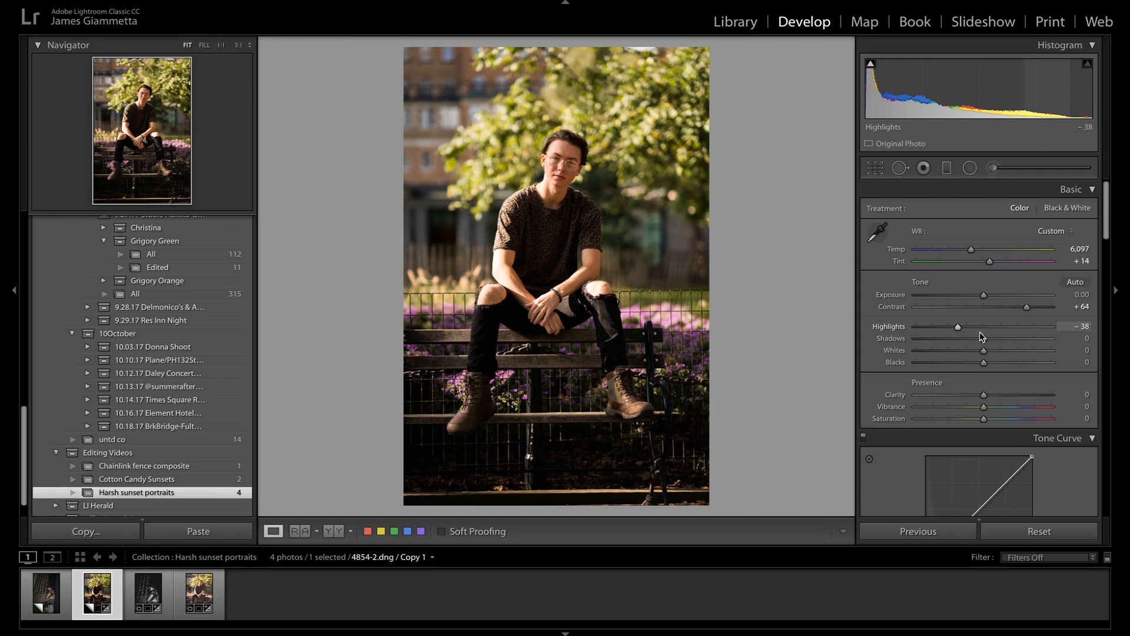
Step: Set the remaining tone values to Shadows +32, Whites +36 and Blacks +25
click(1079, 337)
text(32)
key(Return)
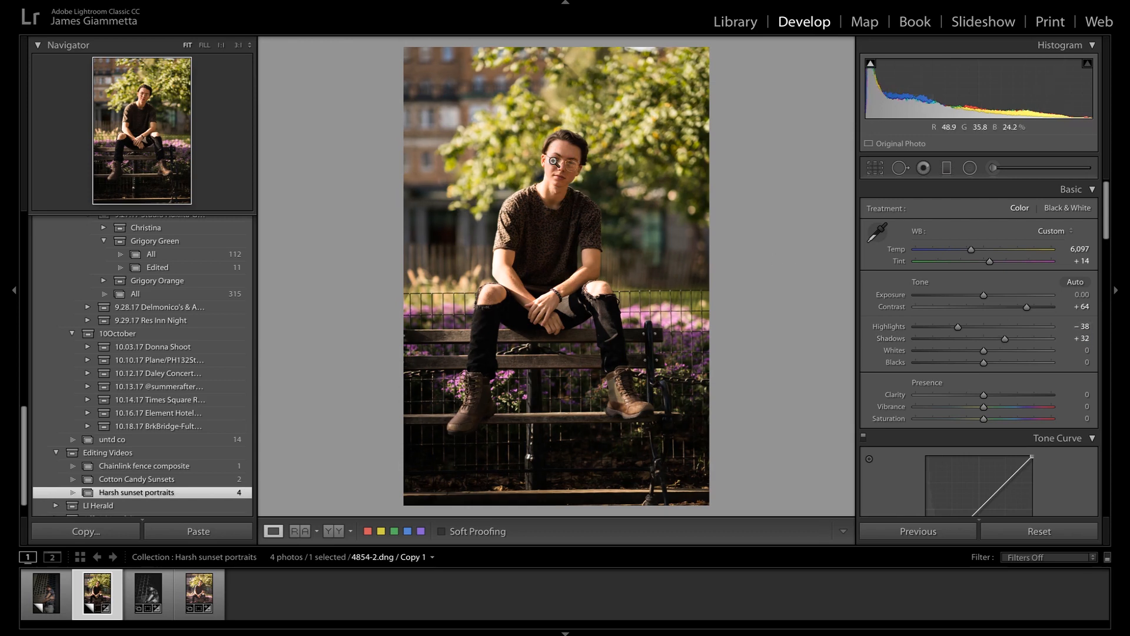
drag(1078, 350, 1100, 350)
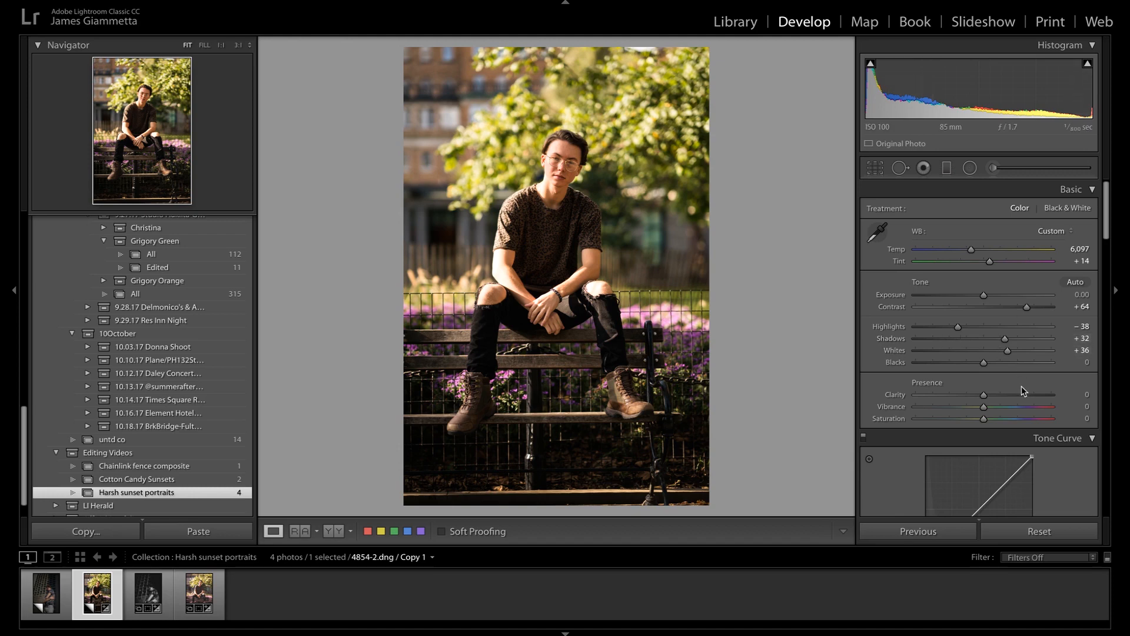
scroll(1020, 386, down, 3)
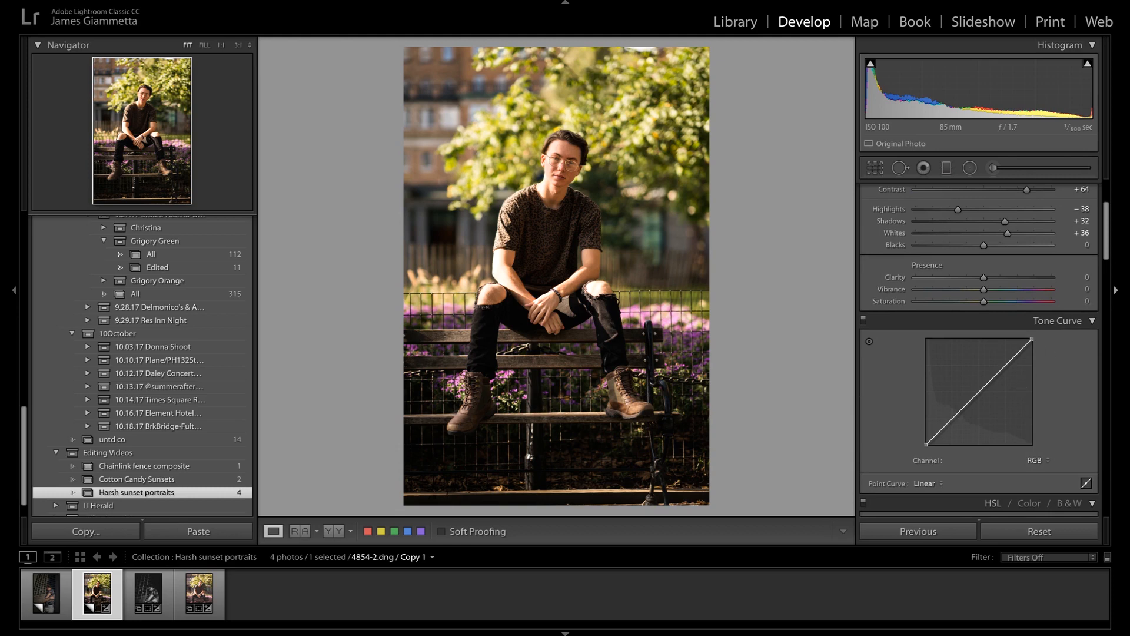
click(1087, 244)
text(25)
key(Return)
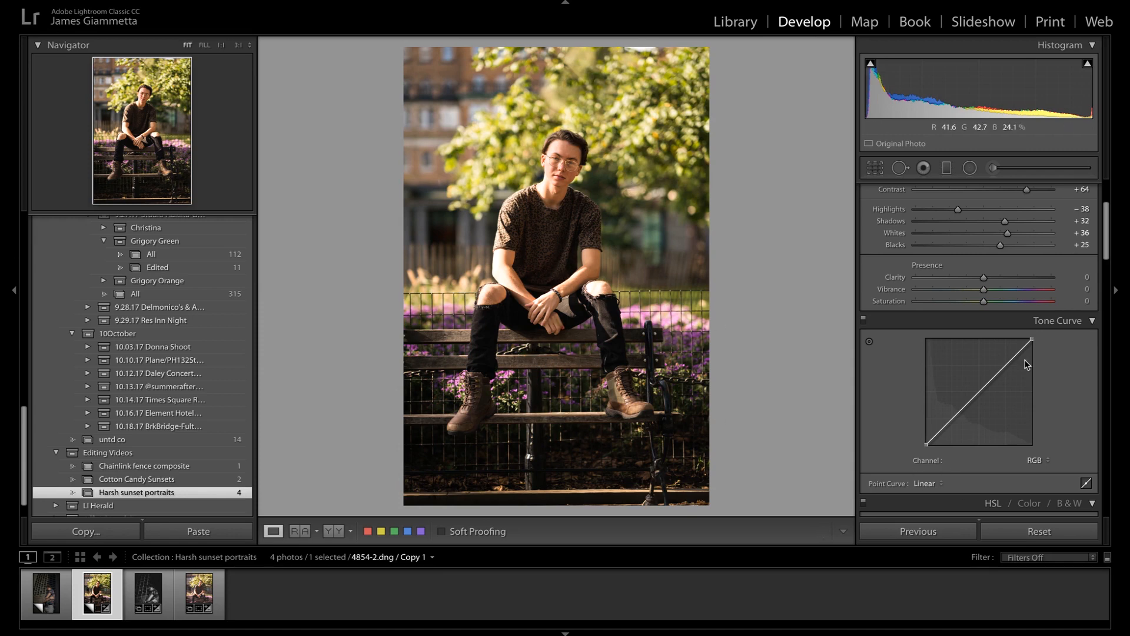
Step: Set the presence values to Clarity -11, Vibrance -14 and Saturation +23
click(1086, 276)
key(Return)
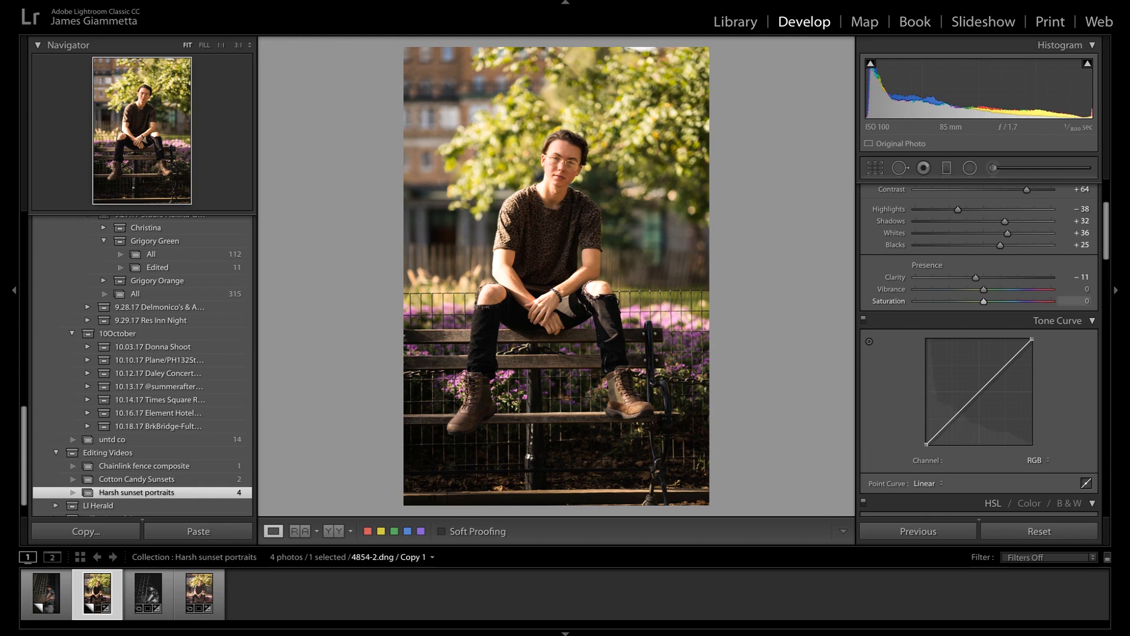
click(1086, 287)
text(-14)
key(Return)
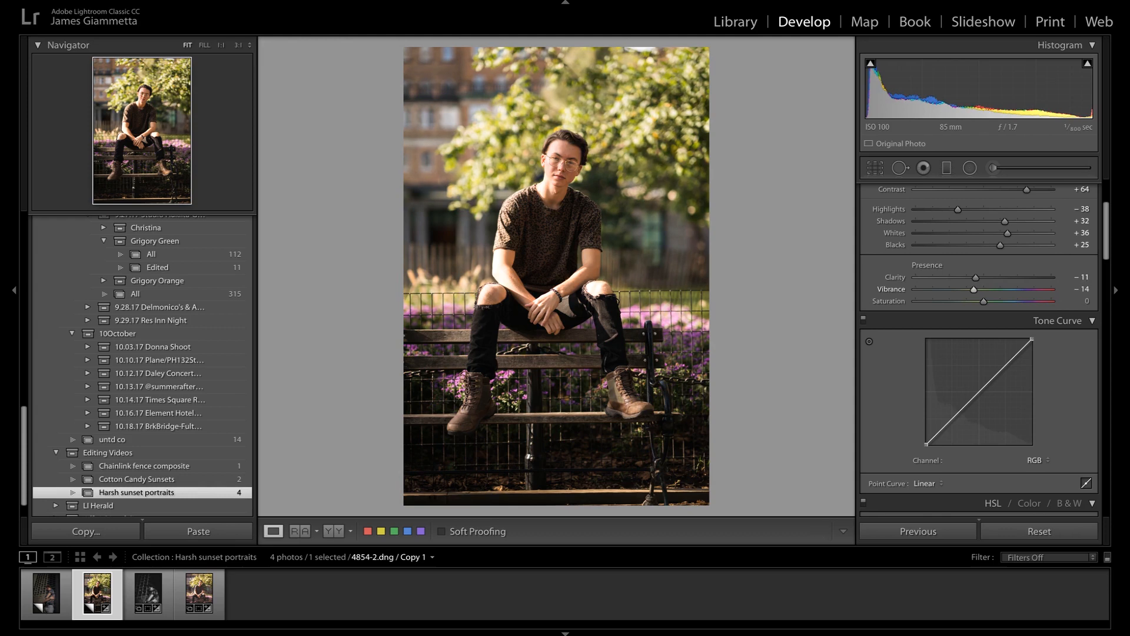
click(1083, 301)
text(23)
key(Return)
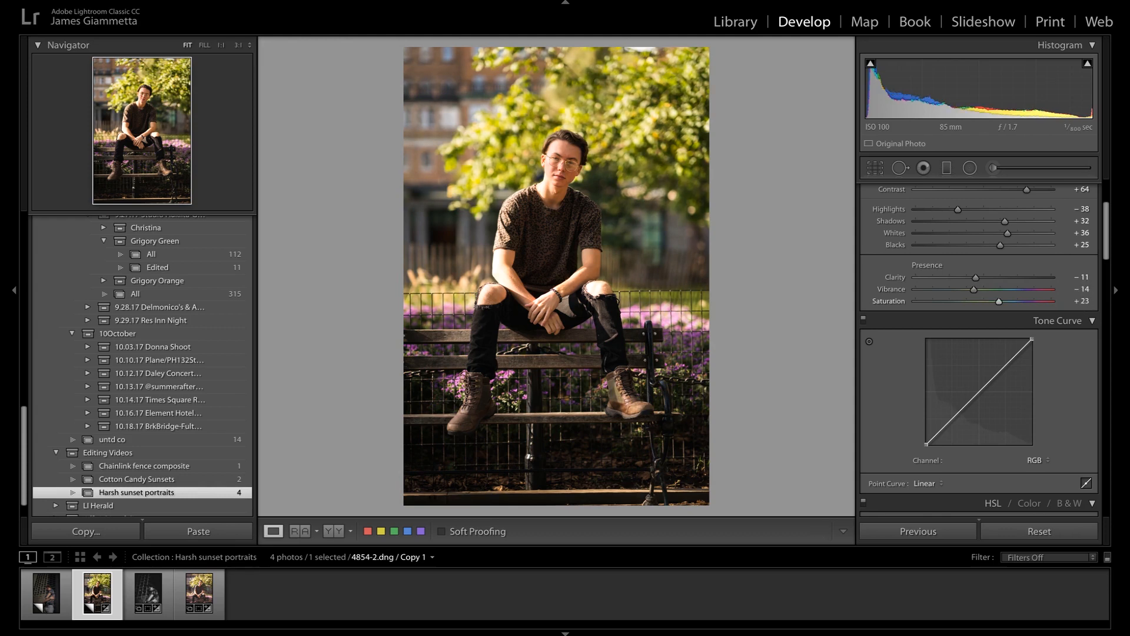
Step: Raise the RGB tone curve's black end and add a shadow point at about 15.3/20.0% and a midtone point at about 41.6/42.0%
scroll(942, 422, down, 2)
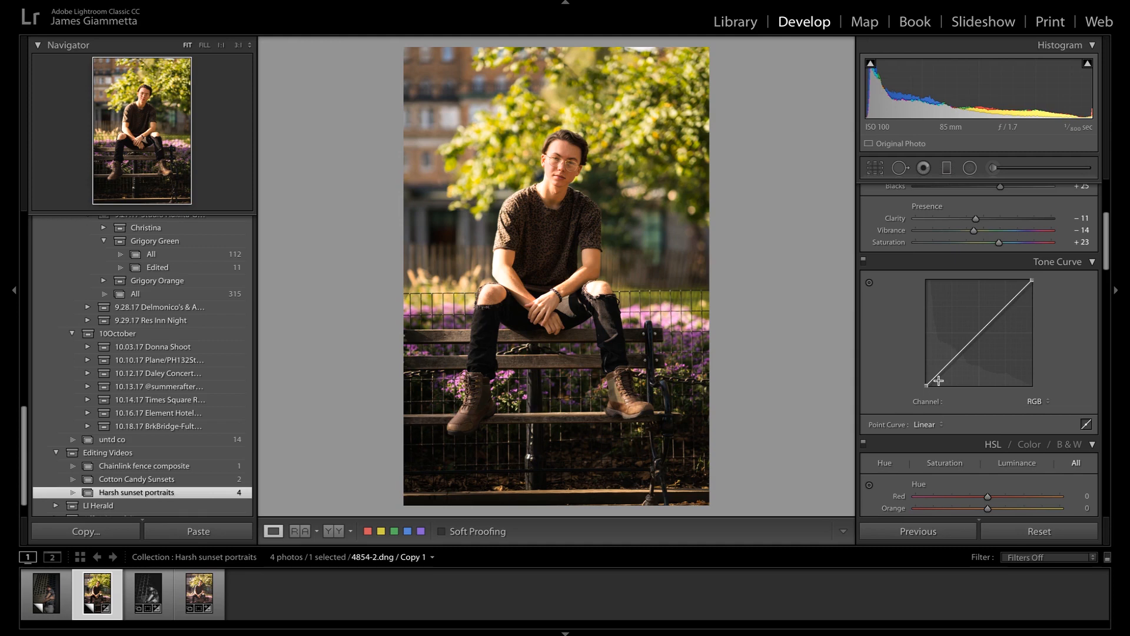
drag(927, 386, 942, 365)
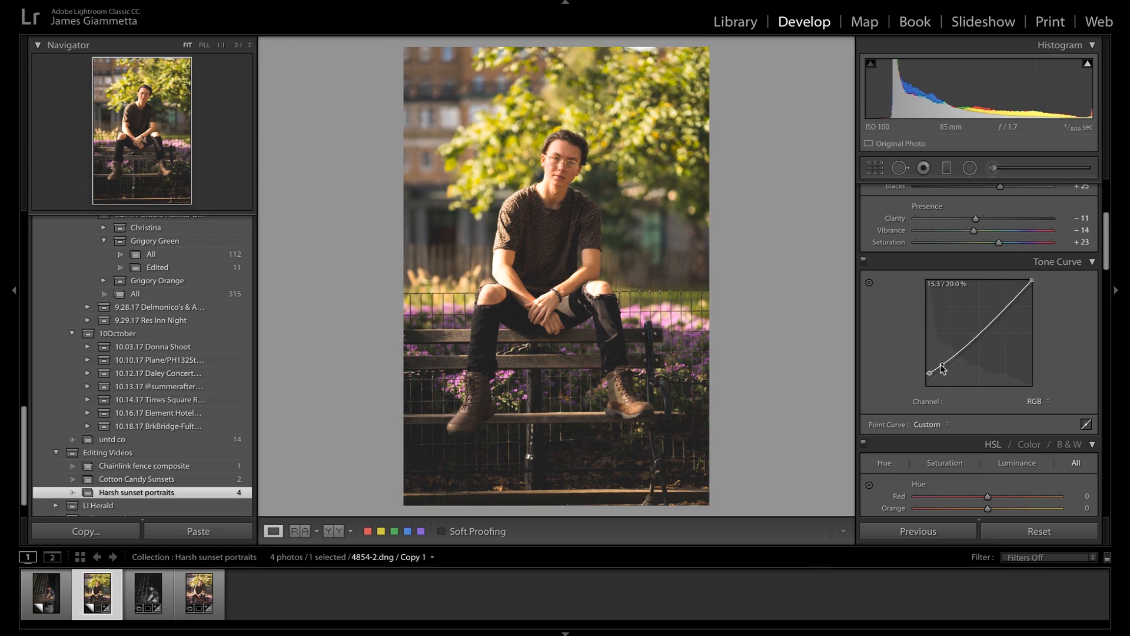
click(970, 343)
drag(970, 343, 969, 341)
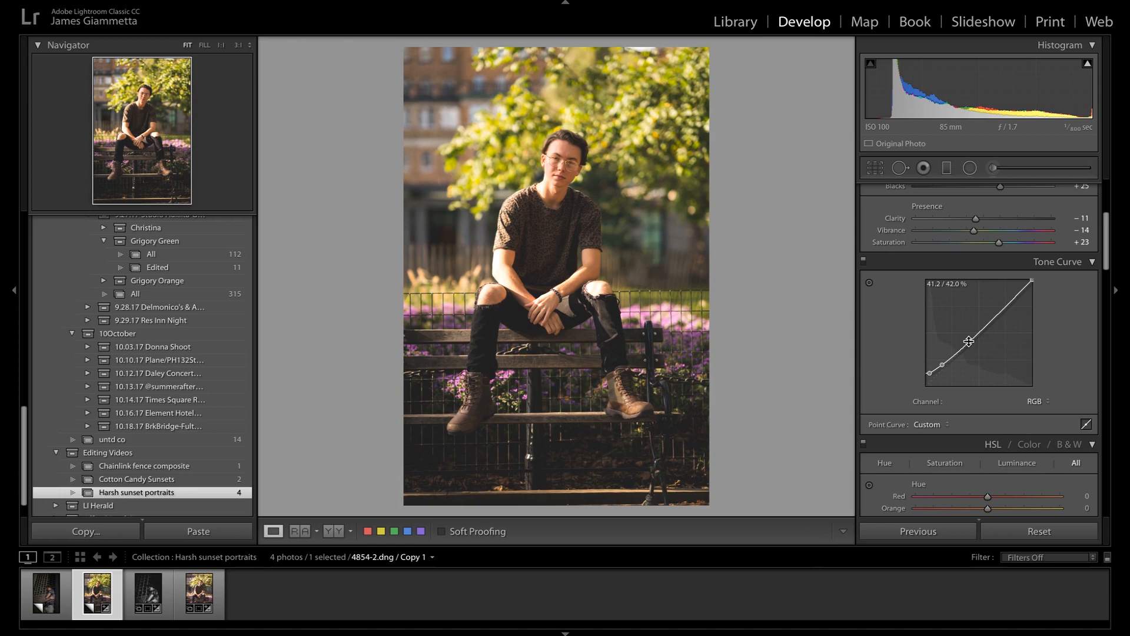
drag(969, 341, 1026, 292)
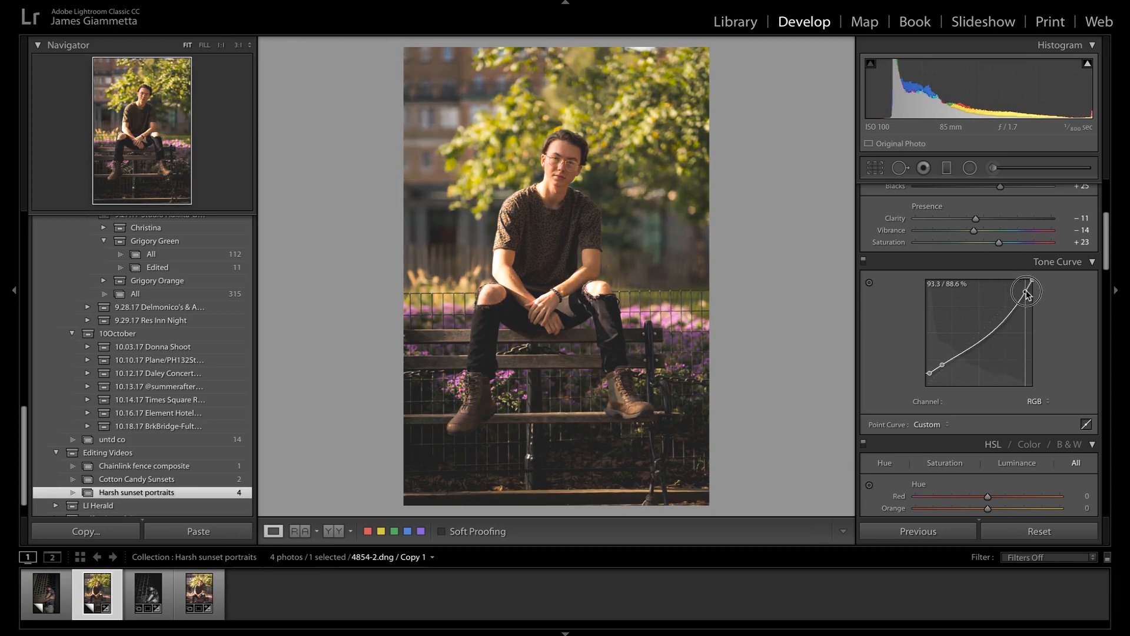
drag(1026, 293, 971, 345)
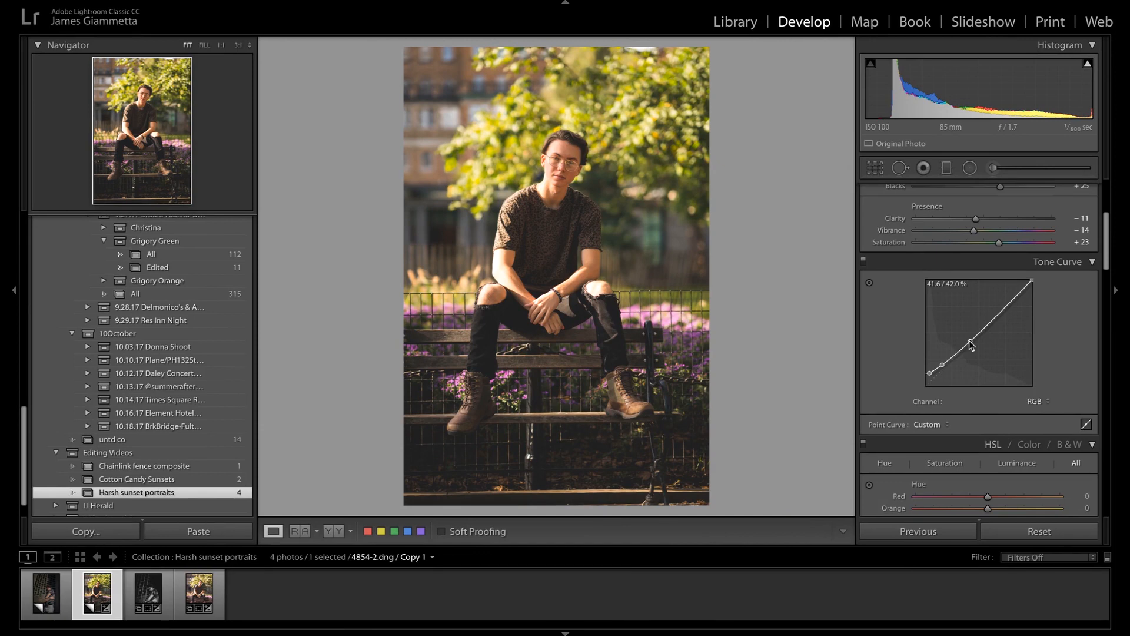
Step: Shift the HSL hues to Yellow -34, Blue -38, Purple +57 and Magenta +100
scroll(969, 341, down, 6)
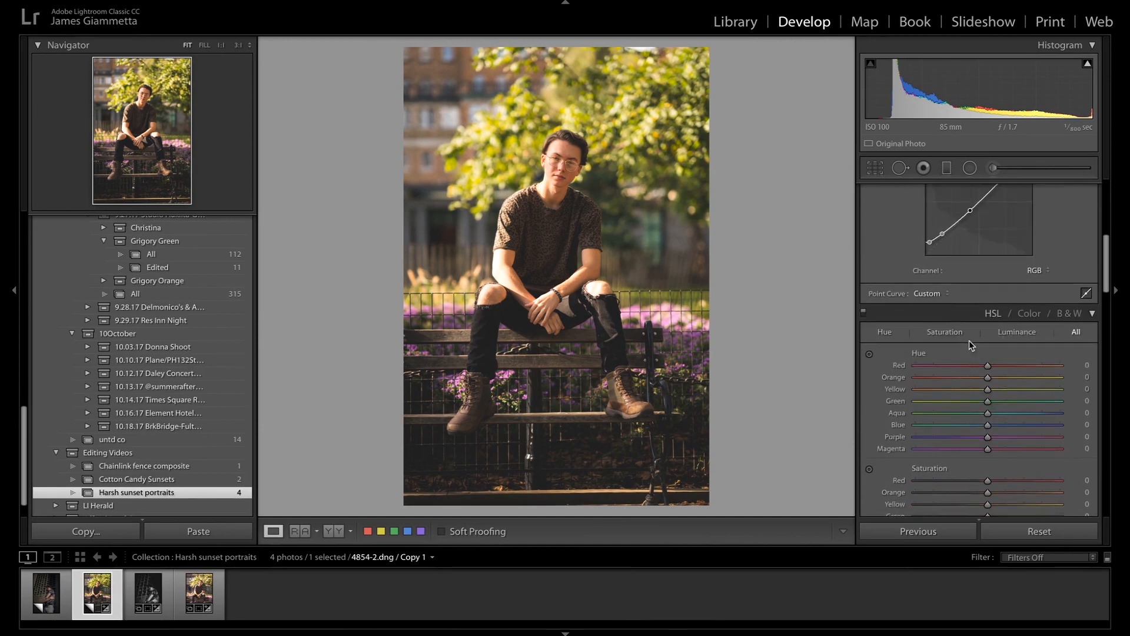
scroll(969, 340, down, 3)
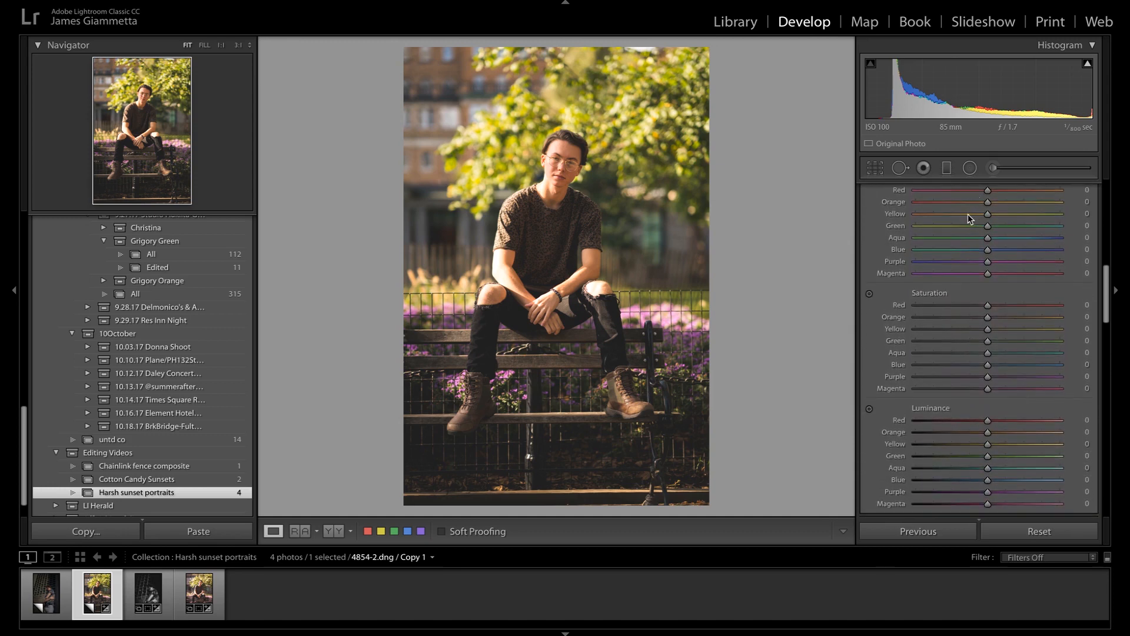
drag(968, 214, 966, 213)
click(958, 249)
click(1031, 262)
drag(1029, 273, 1100, 272)
Step: Adjust the HSL saturation to Red +35, Green -38, Purple +26 and Magenta +26
click(1012, 306)
drag(963, 341, 960, 345)
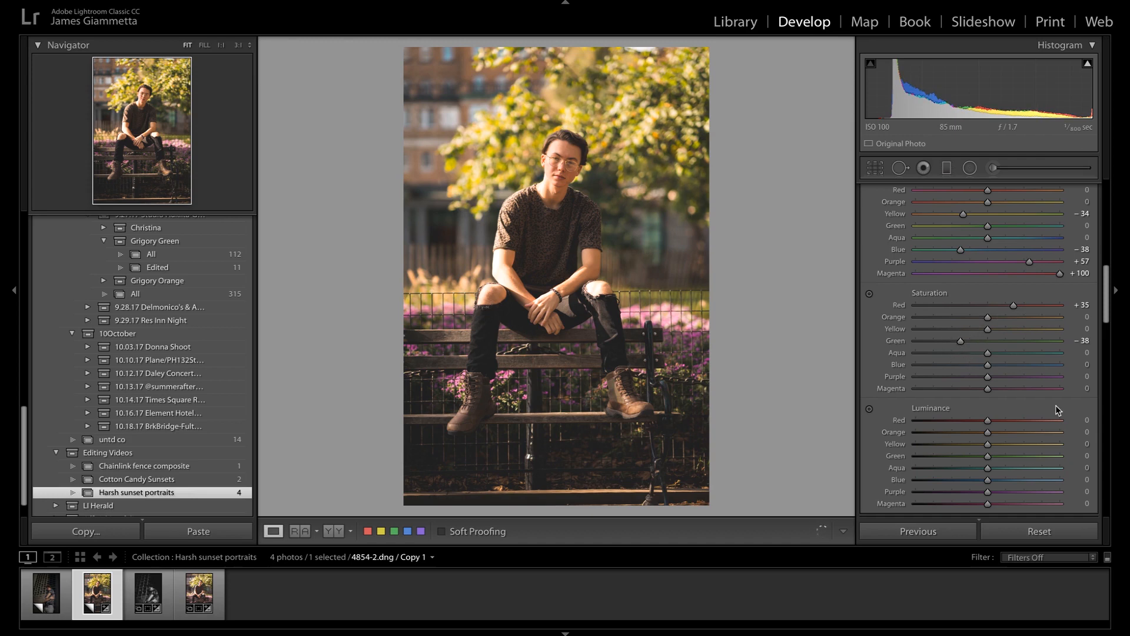
drag(1011, 378, 1006, 388)
mouse_move(957, 341)
mouse_down()
mouse_move(929, 345)
mouse_move(1011, 326)
mouse_move(961, 337)
mouse_up()
scroll(1007, 386, down, 3)
click(1008, 389)
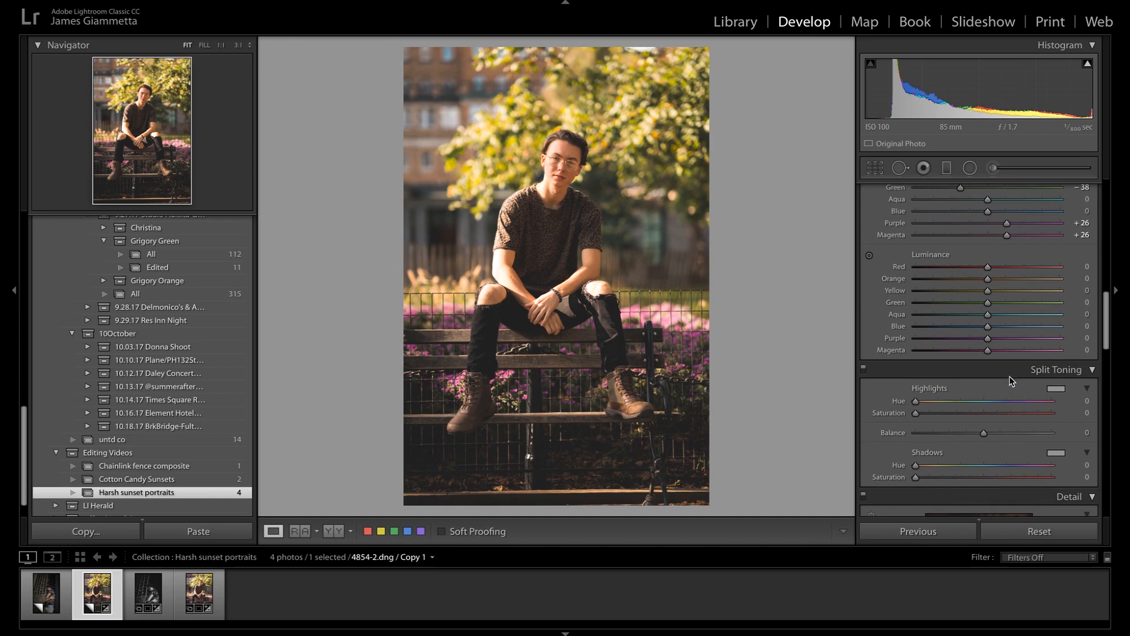
Step: Brighten the HSL luminance to Red +19, Orange, Yellow, Green and Blue +20, Aqua +19, Purple +25 and Magenta +22
drag(1002, 269, 1003, 280)
click(1003, 279)
click(1003, 290)
click(1003, 302)
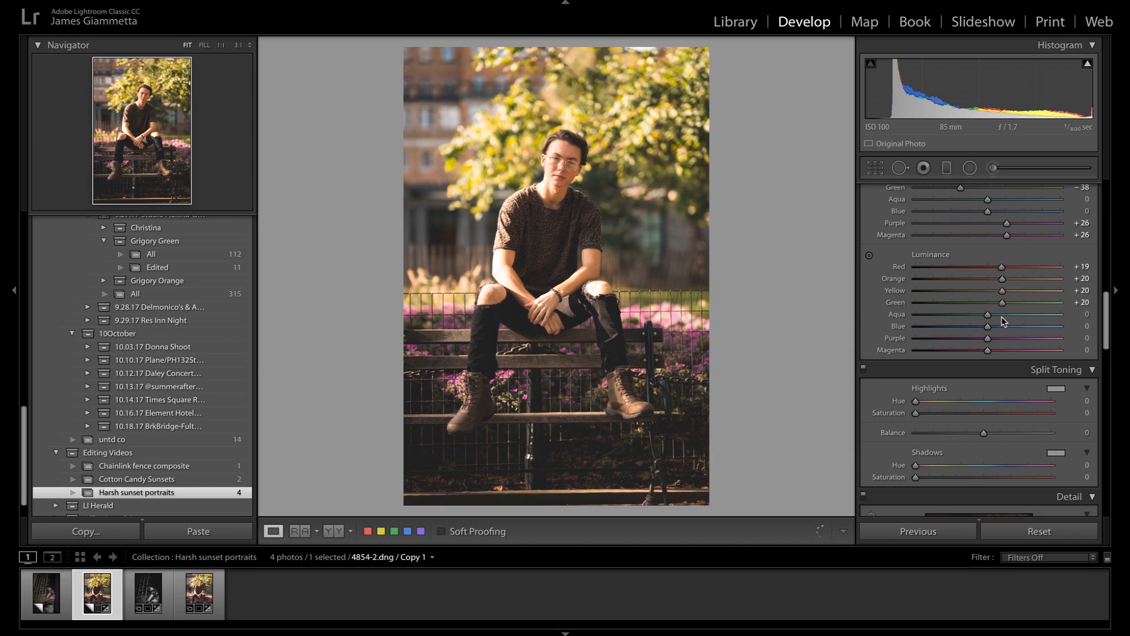
click(1001, 325)
click(1001, 316)
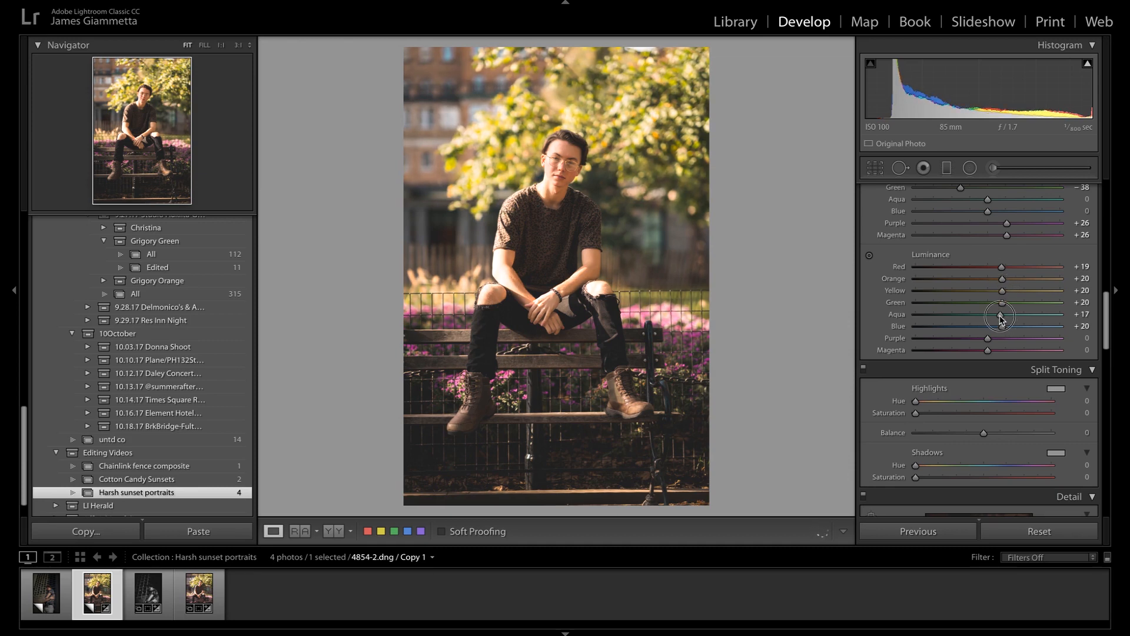
drag(1001, 318, 1004, 317)
click(1005, 339)
click(1006, 350)
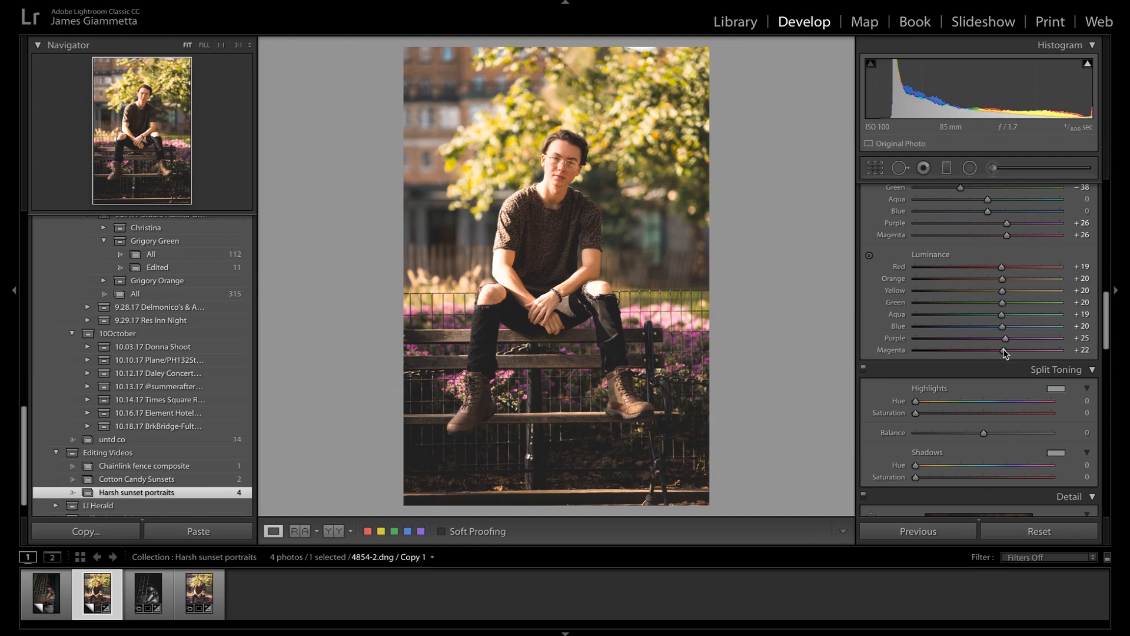
Step: Tint the split-toning highlights blue with Hue 230 and Saturation 21
scroll(1004, 349, down, 3)
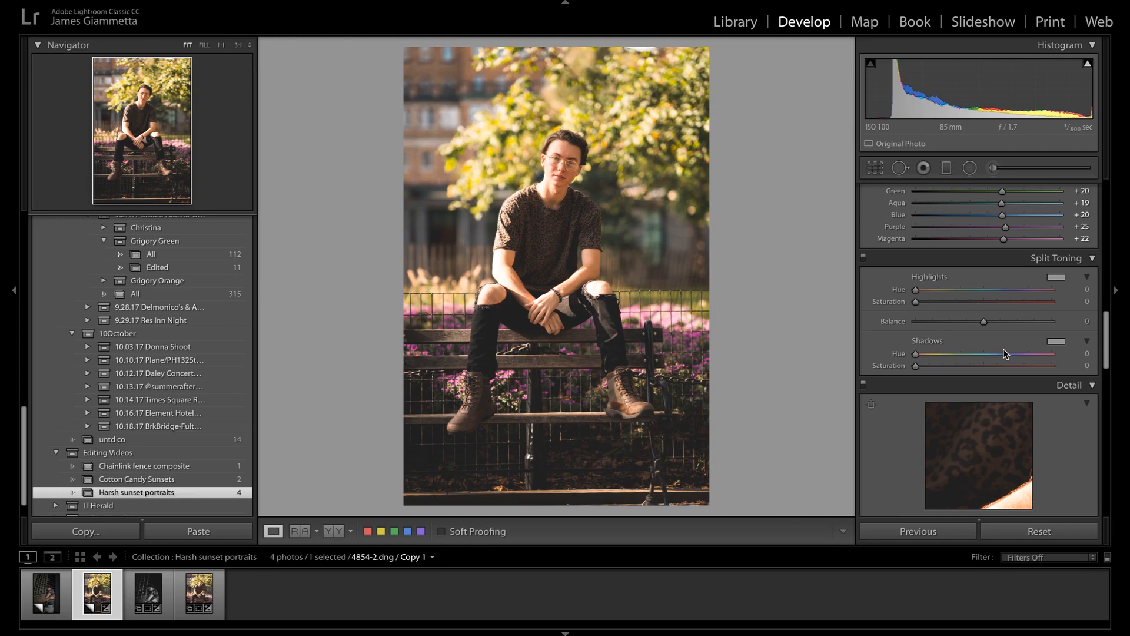
click(1056, 277)
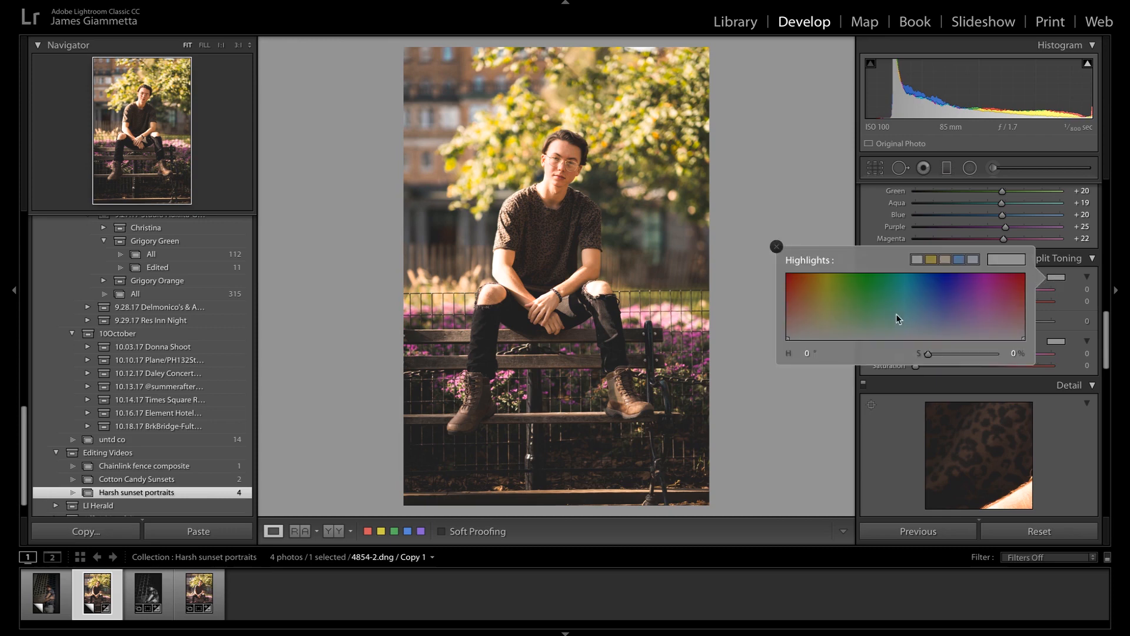
drag(919, 314, 939, 324)
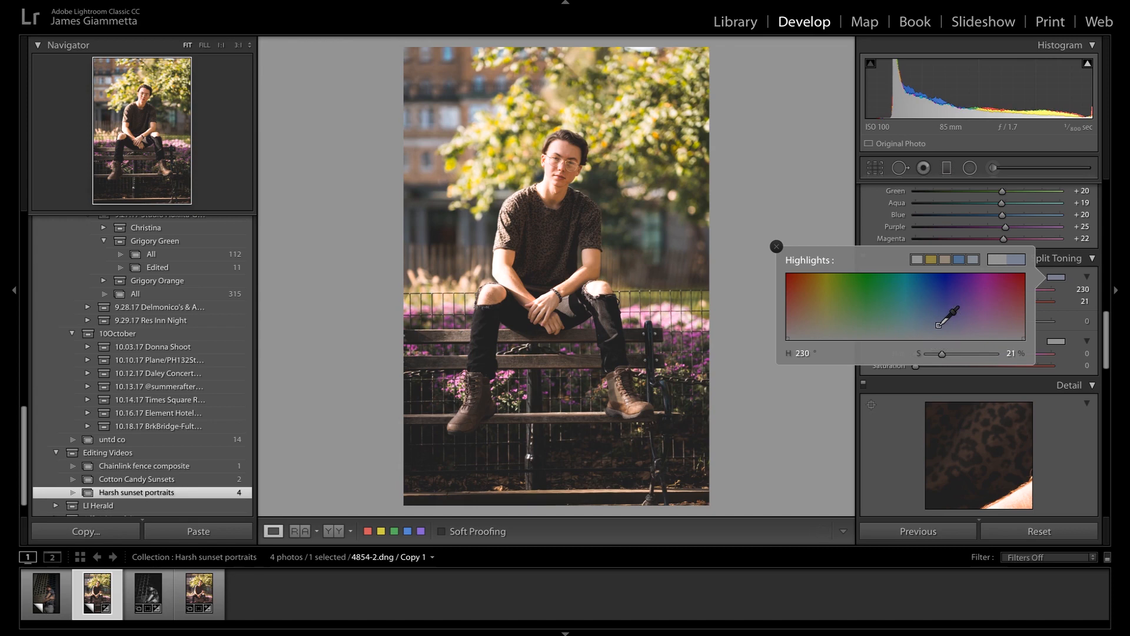
click(1051, 279)
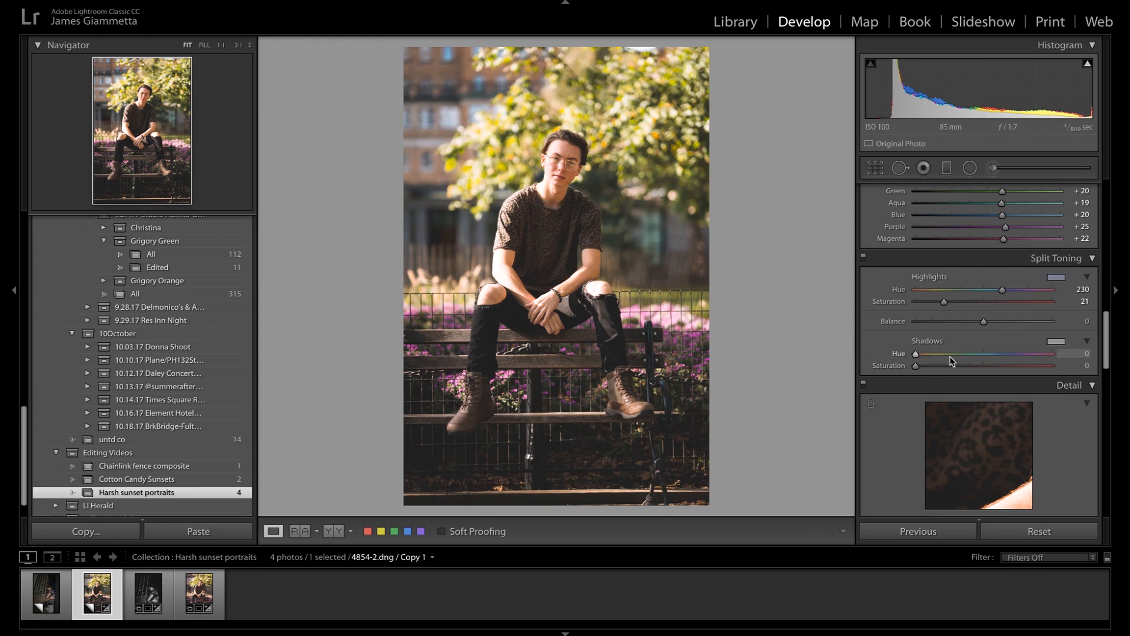
Step: Darken the photo's edges slightly by setting the post-crop vignetting Amount to -7
scroll(1016, 362, down, 5)
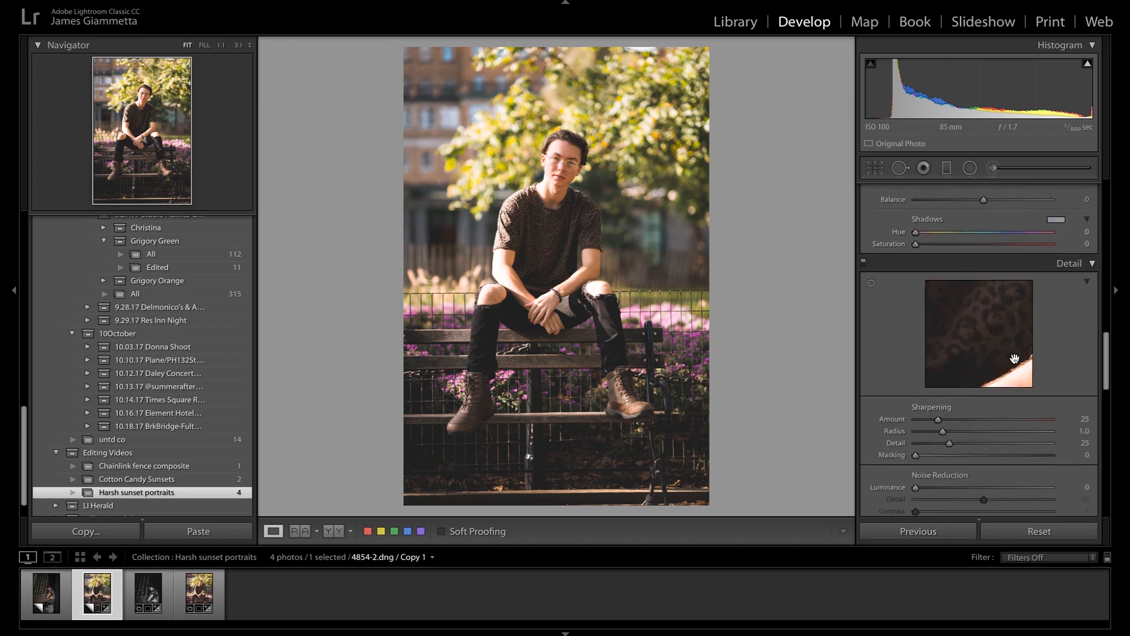
scroll(1017, 363, down, 6)
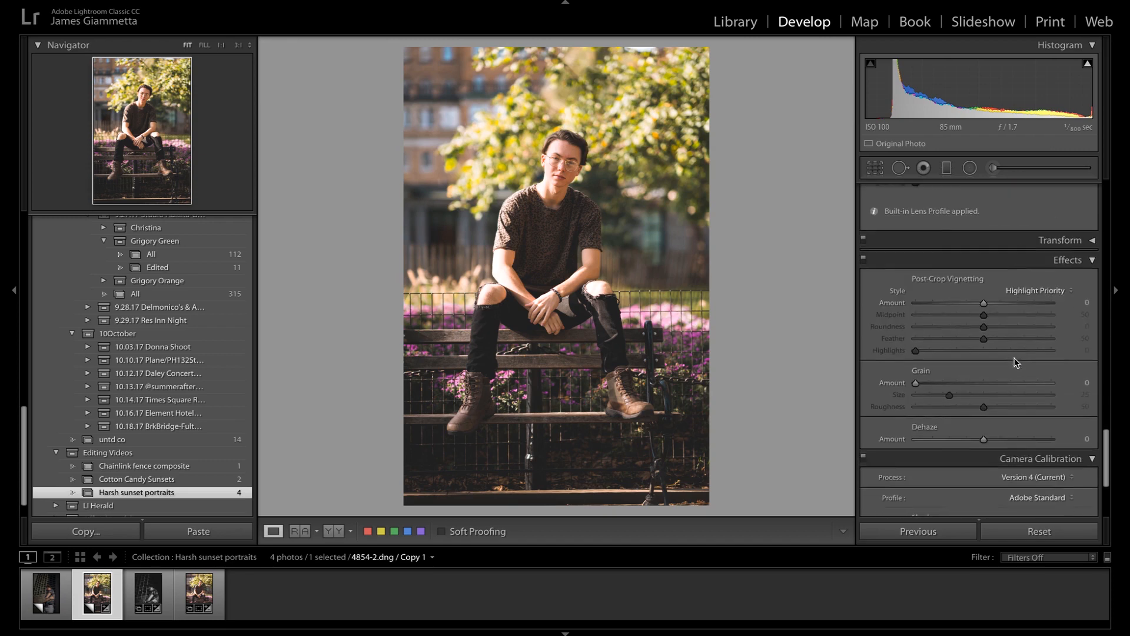
click(1086, 302)
text(-7)
key(Return)
scroll(1031, 280, up, 3)
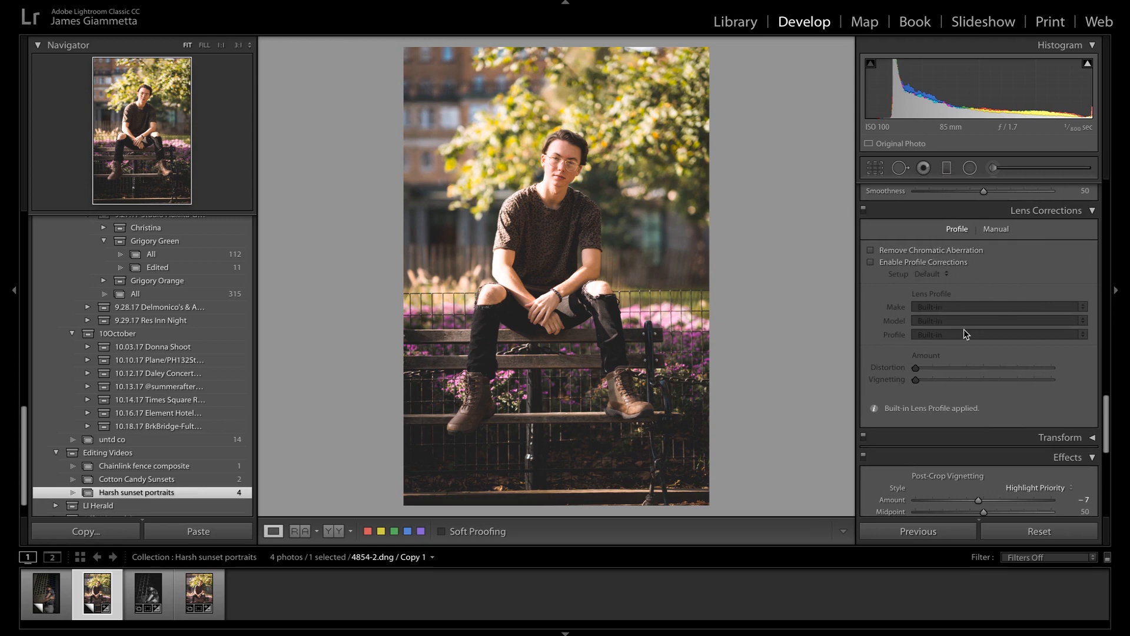
scroll(964, 331, down, 2)
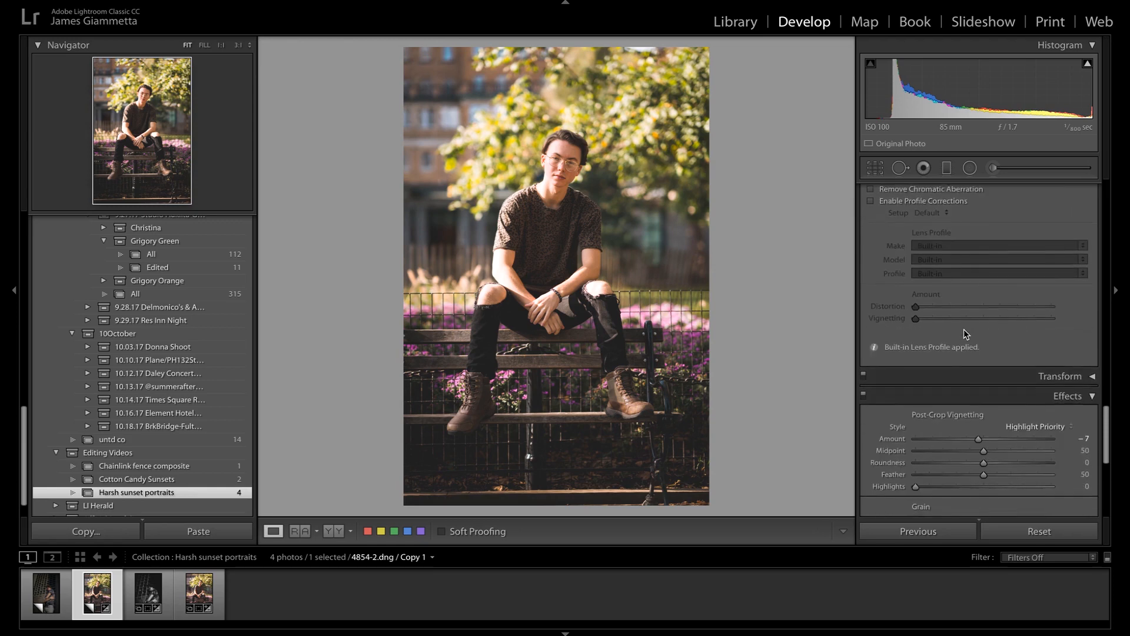
scroll(964, 333, down, 10)
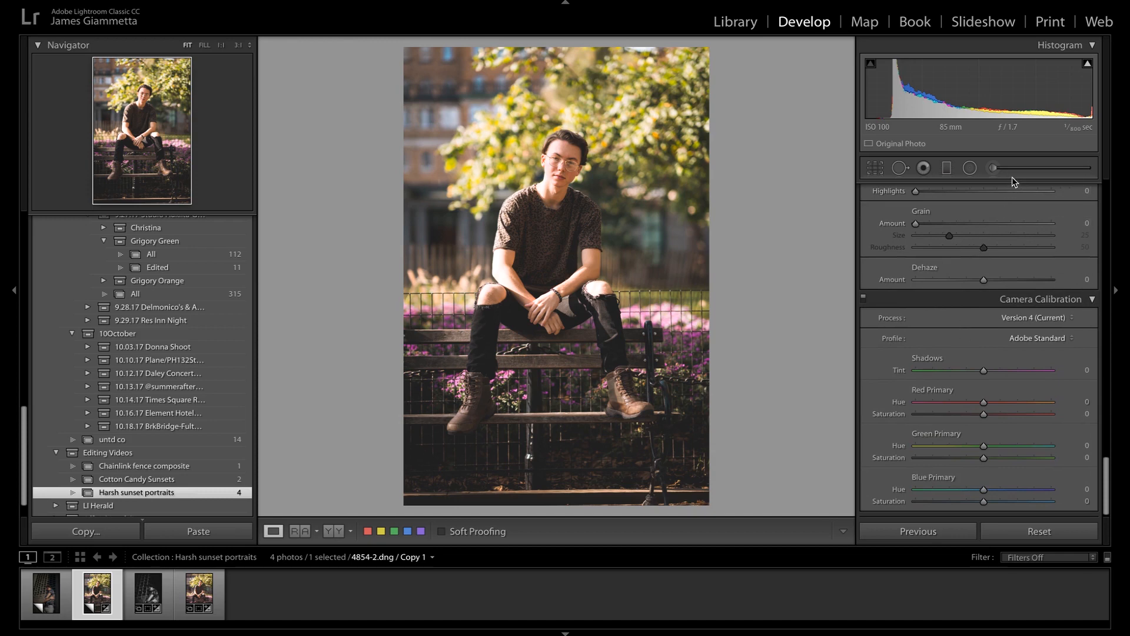
Step: Paint an Adjustment Brush mask over the seated man's legs and torso with a brush size of 8.0
click(993, 168)
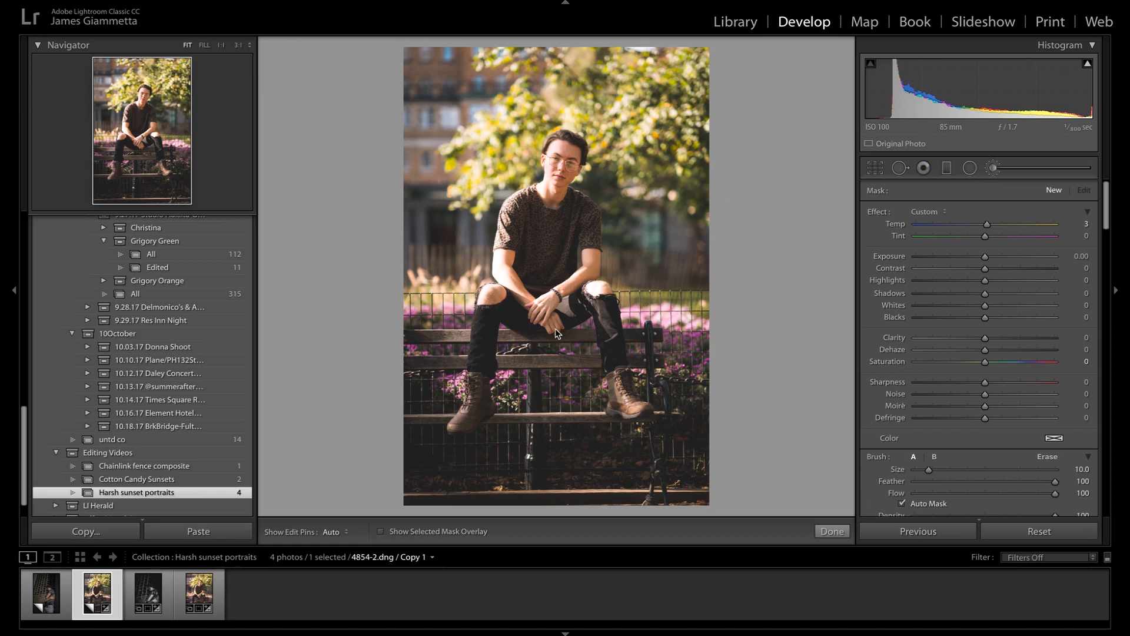
key(bracketleft)
key(bracketleft)
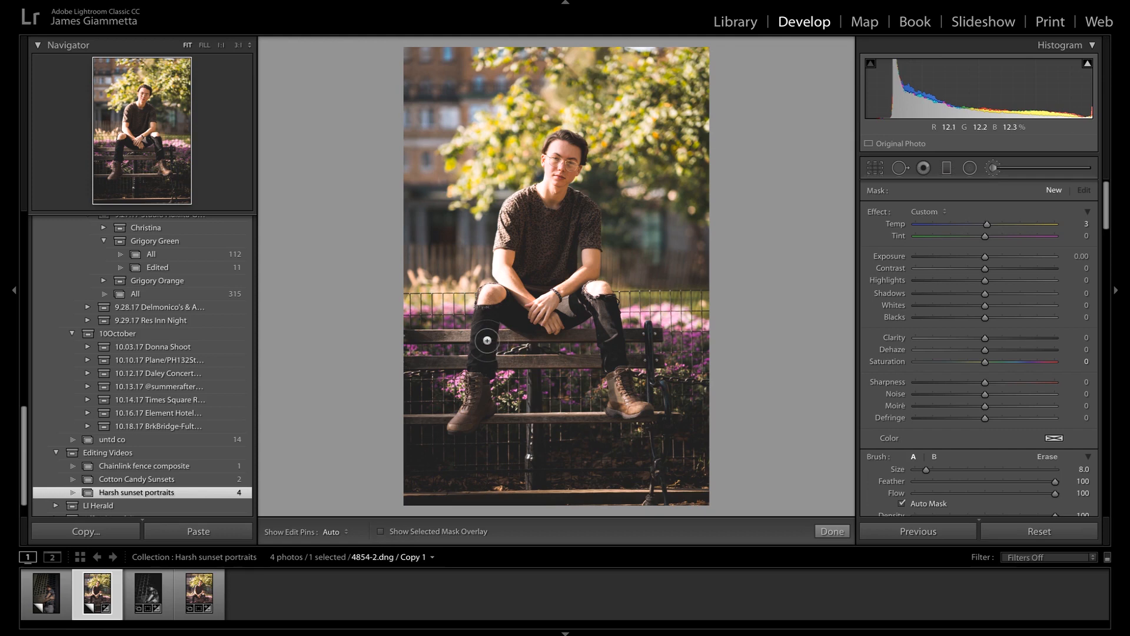
mouse_move(487, 340)
mouse_down()
mouse_move(488, 322)
mouse_move(483, 406)
mouse_move(474, 377)
mouse_move(462, 421)
mouse_move(484, 365)
mouse_move(484, 319)
mouse_up()
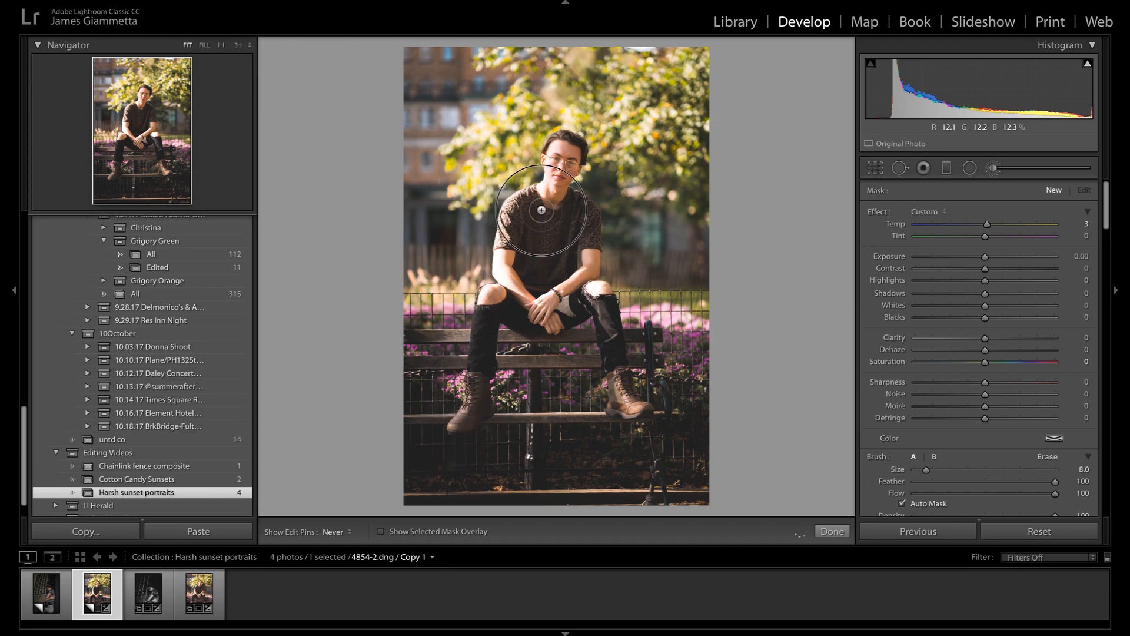
click(571, 213)
mouse_move(571, 213)
mouse_down()
mouse_move(578, 203)
mouse_move(589, 233)
mouse_move(537, 248)
mouse_move(531, 266)
mouse_move(506, 245)
mouse_move(528, 242)
mouse_move(512, 217)
mouse_move(528, 206)
mouse_move(520, 236)
mouse_move(533, 221)
mouse_move(539, 230)
mouse_up()
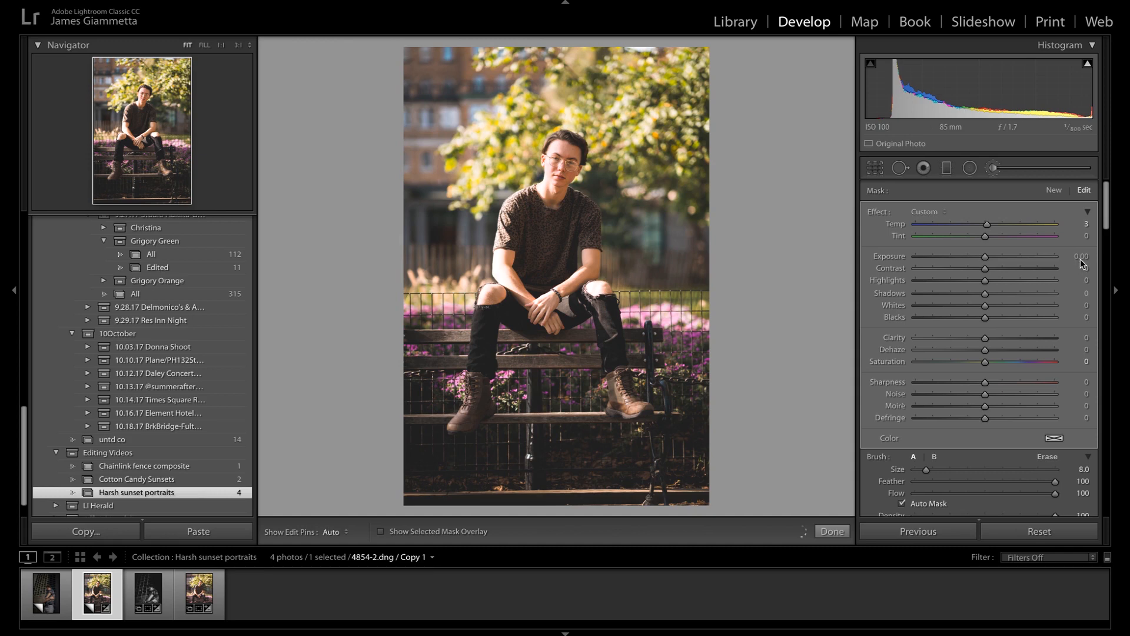
Step: Set the brushed area's Exposure to 0.37 and finish the brush adjustment
click(1081, 258)
text(.37)
key(Return)
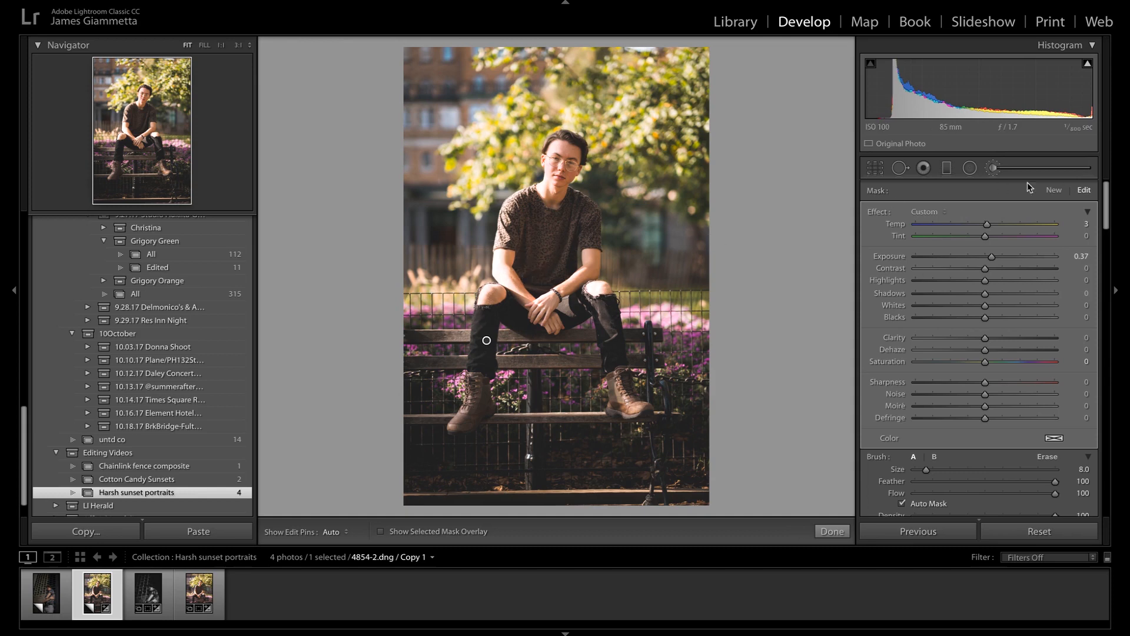
click(993, 172)
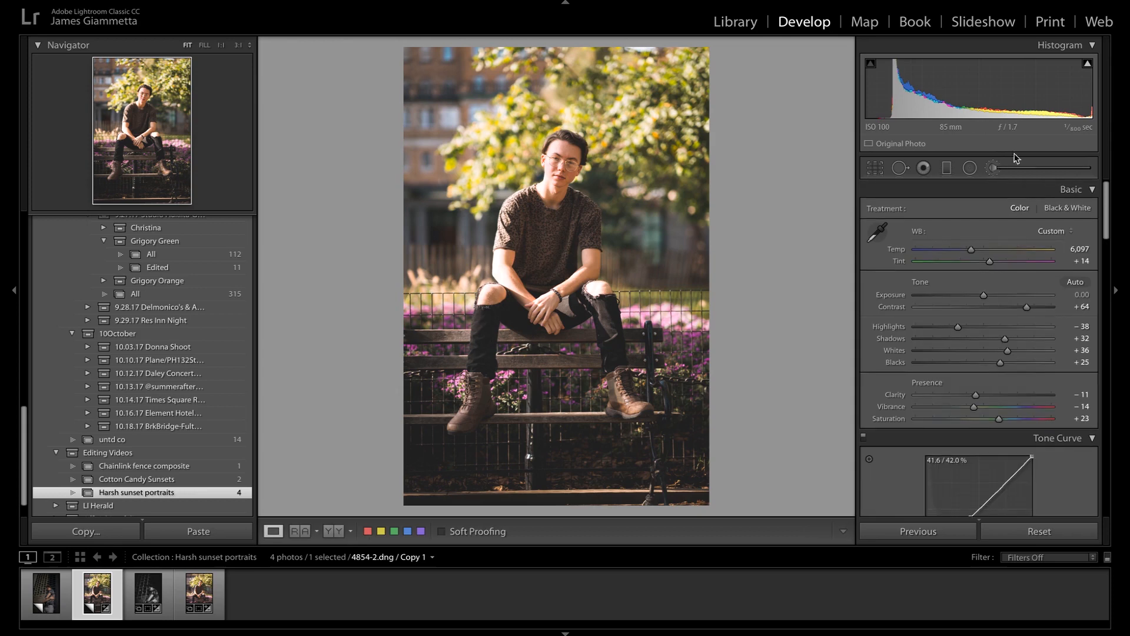
Step: Straighten the bench portrait with the crop tool by an angle of about 0.59 and apply it
click(876, 168)
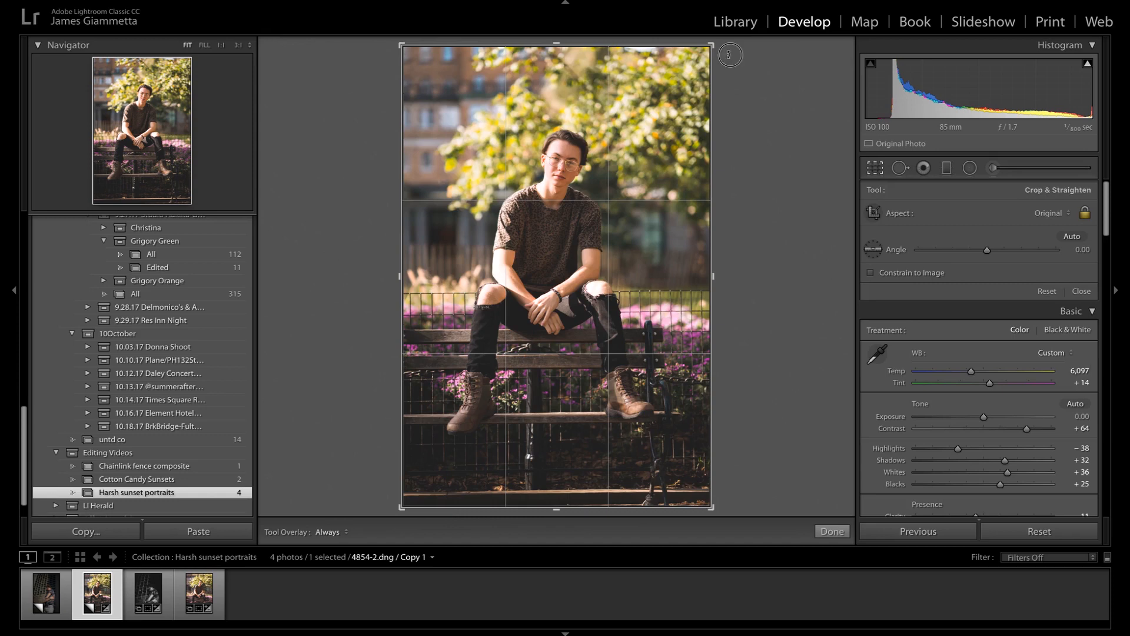
mouse_move(729, 59)
mouse_down()
mouse_move(737, 68)
mouse_move(726, 62)
mouse_up()
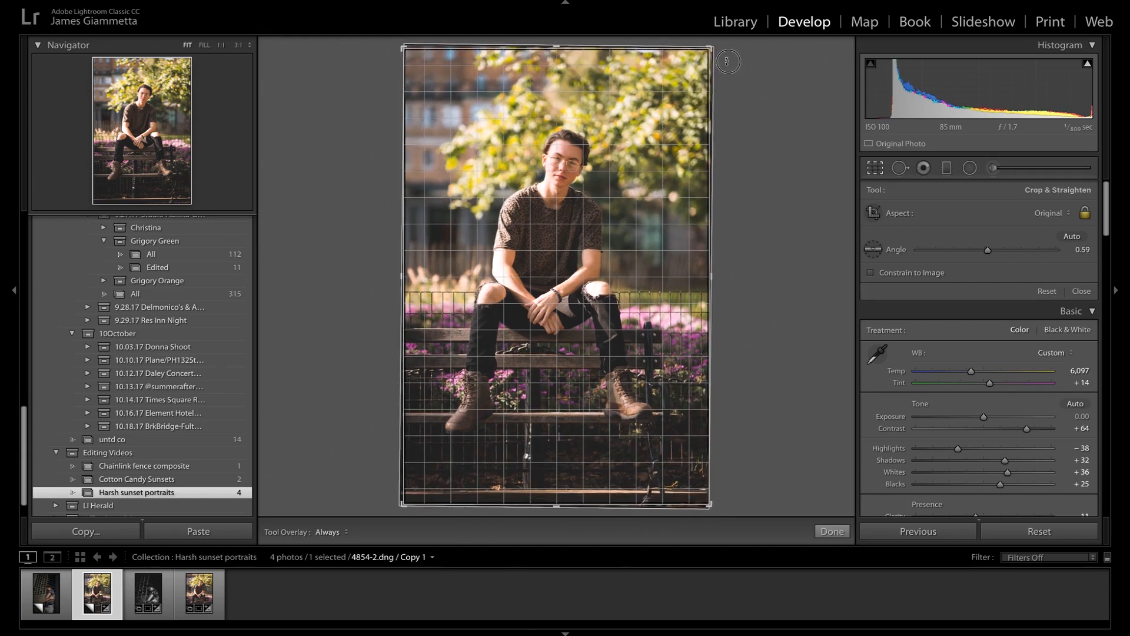
click(1082, 291)
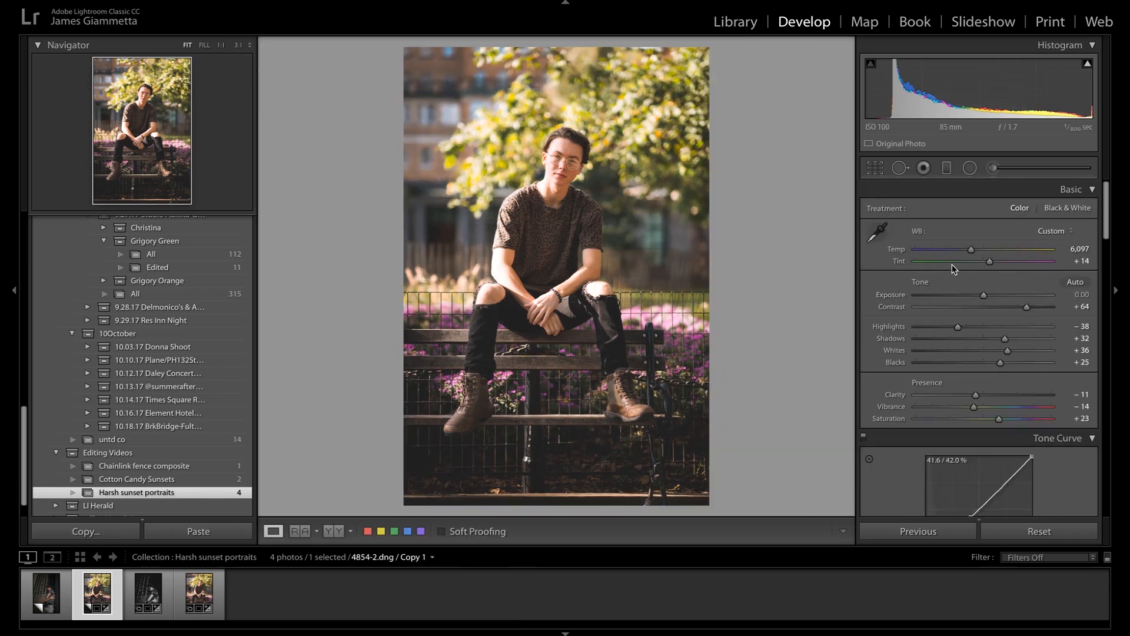
Step: Compare the bench portrait copy side by side with the other edited version and check it against its unedited state
click(735, 24)
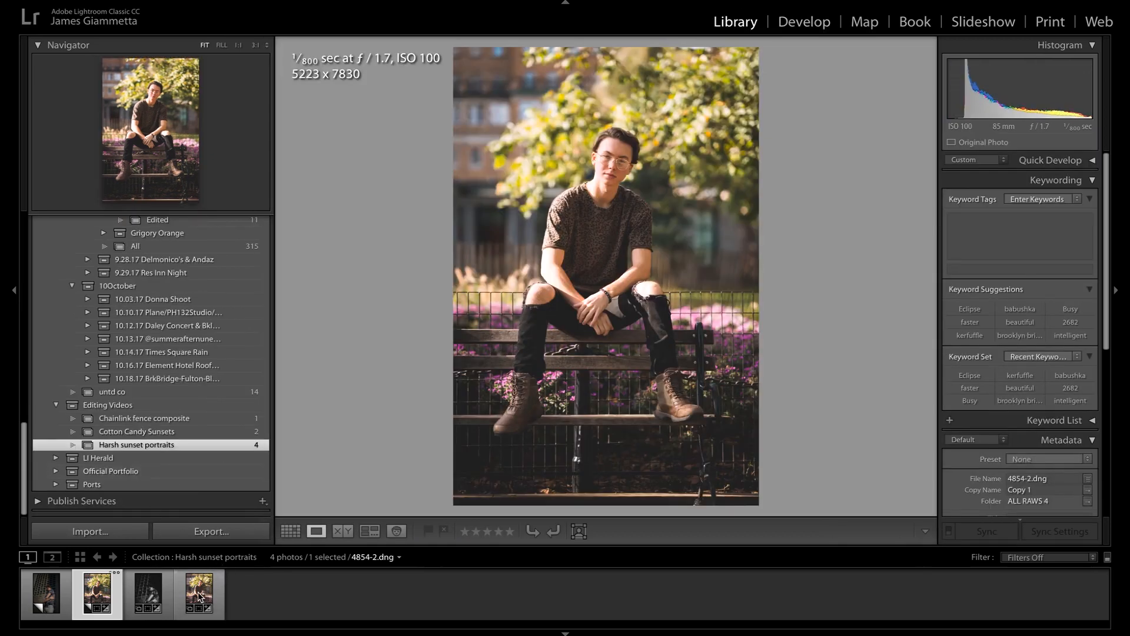
ctrl+click(199, 596)
key(c)
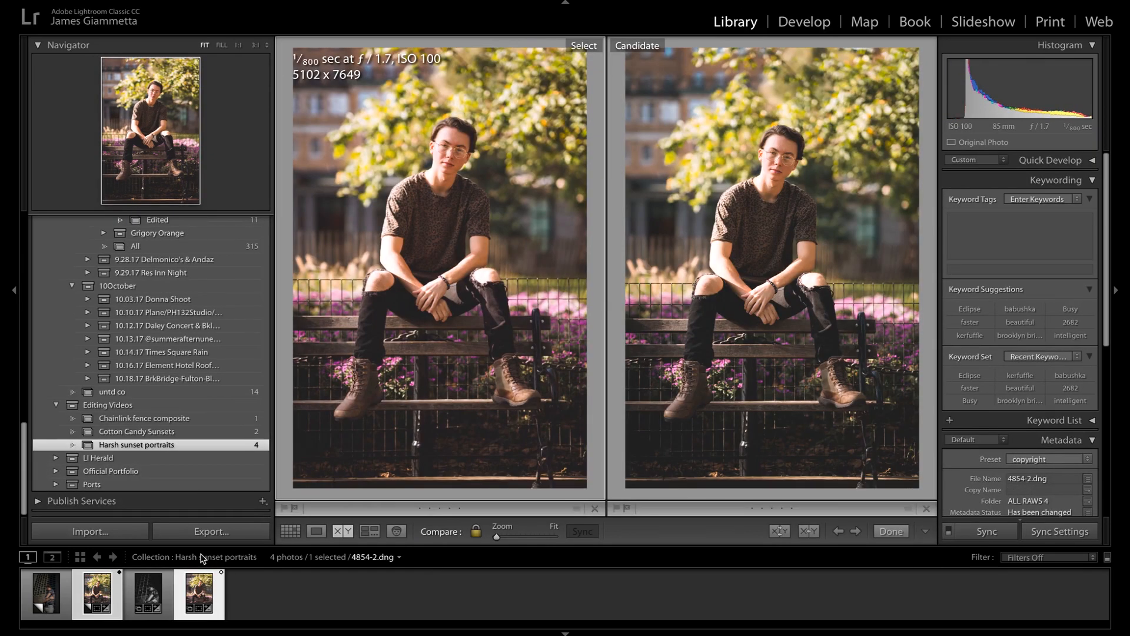
key(Down)
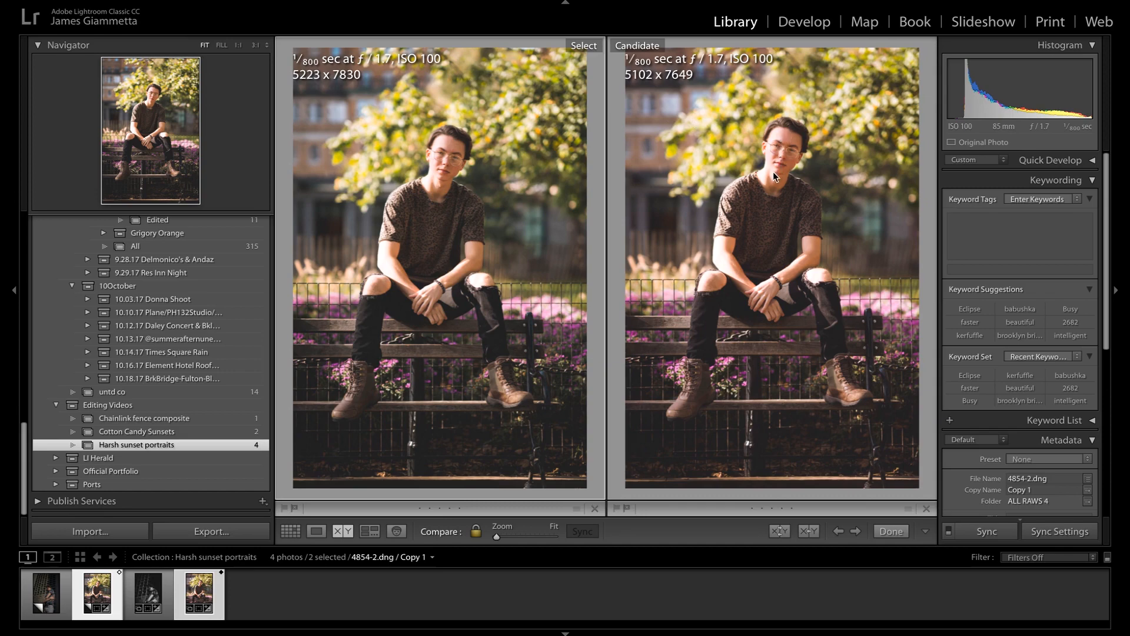
key(d)
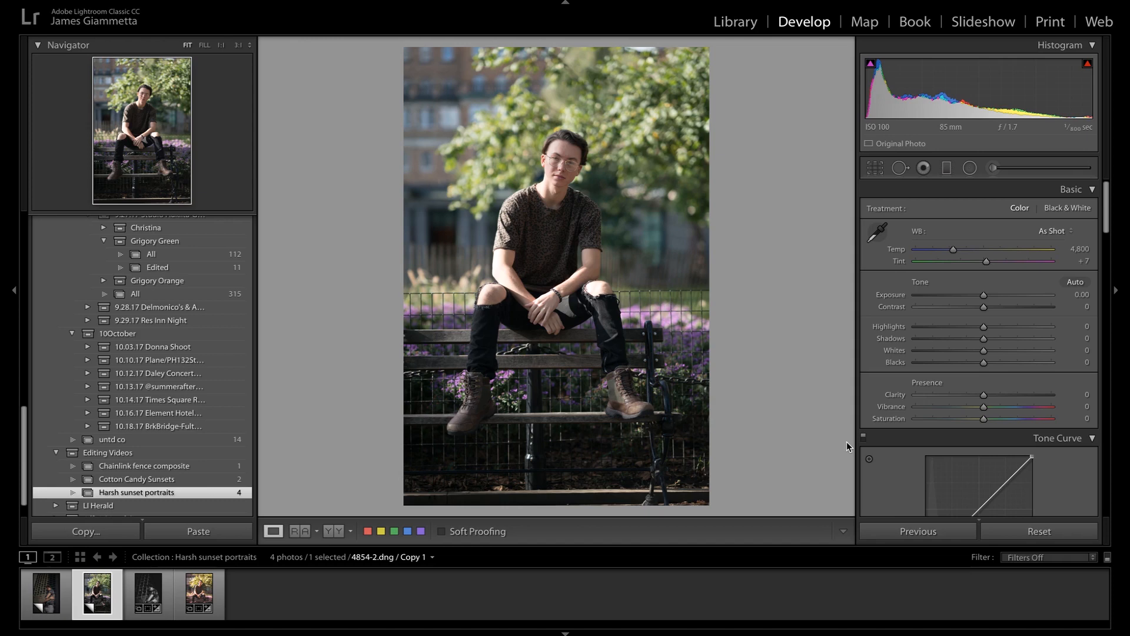
key(ctrl+z)
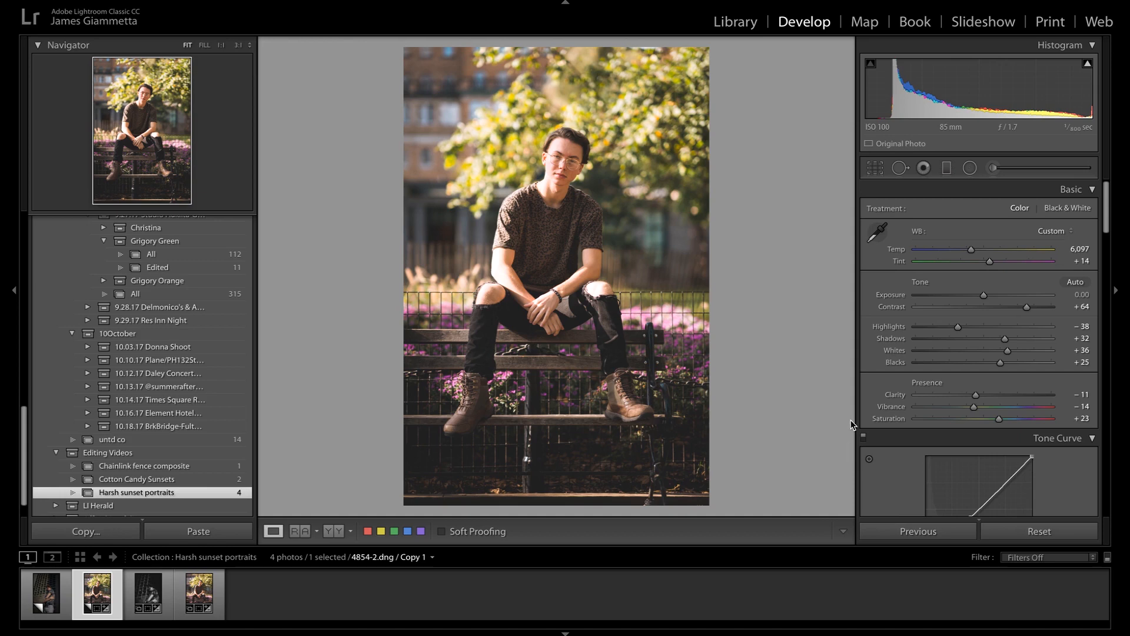
Step: Open the dark floral-shirt portrait, 1110.dng Copy 1, for developing
click(729, 19)
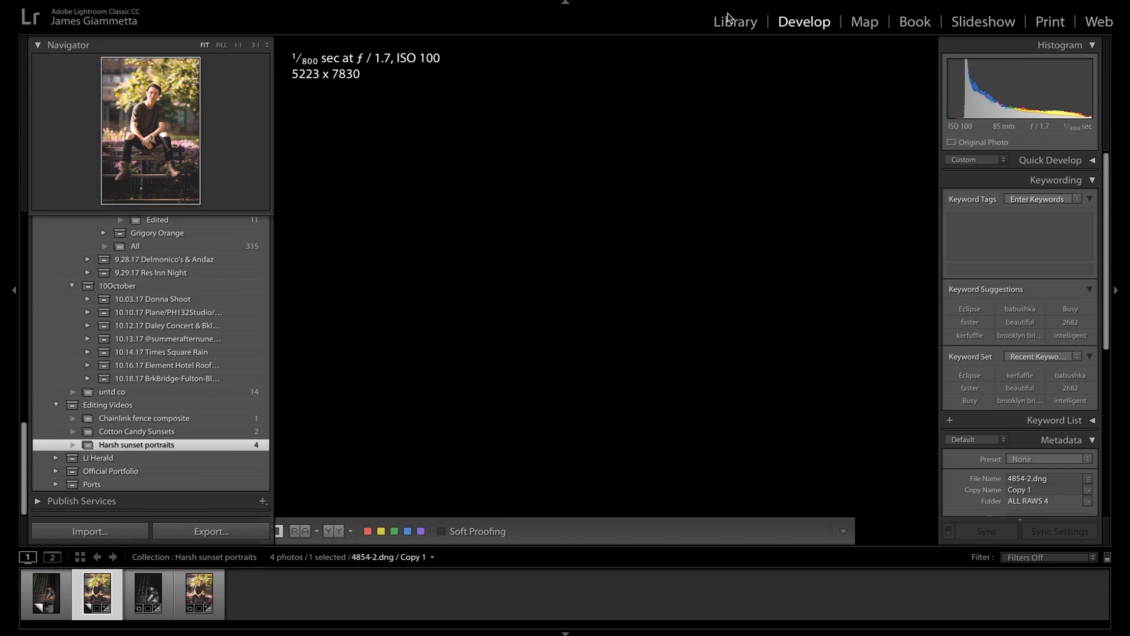
key(Left)
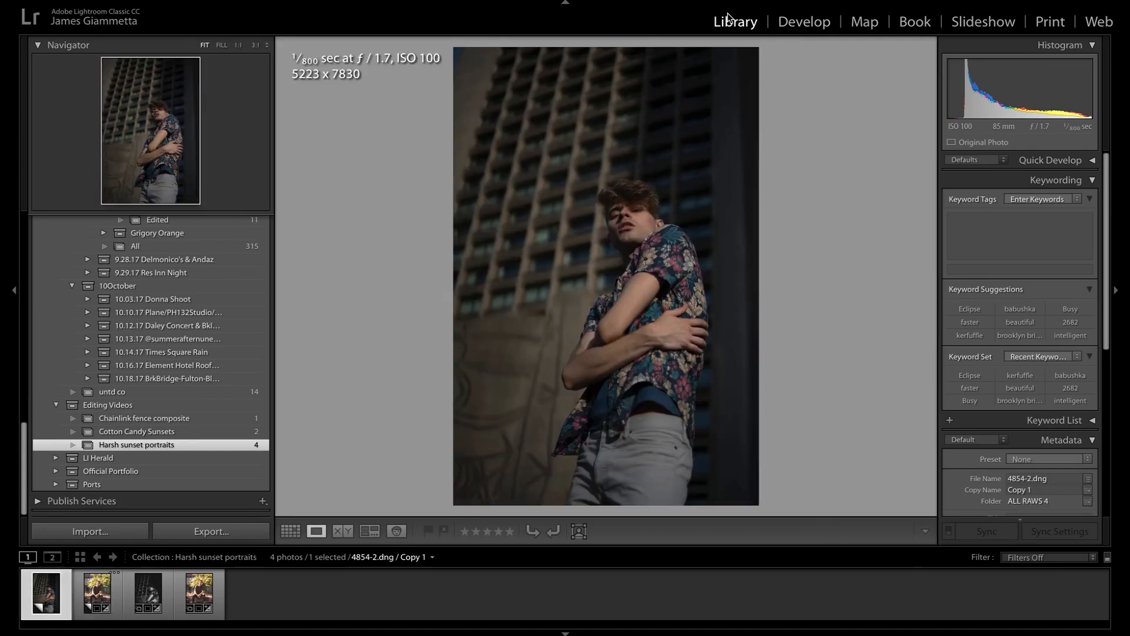
click(805, 22)
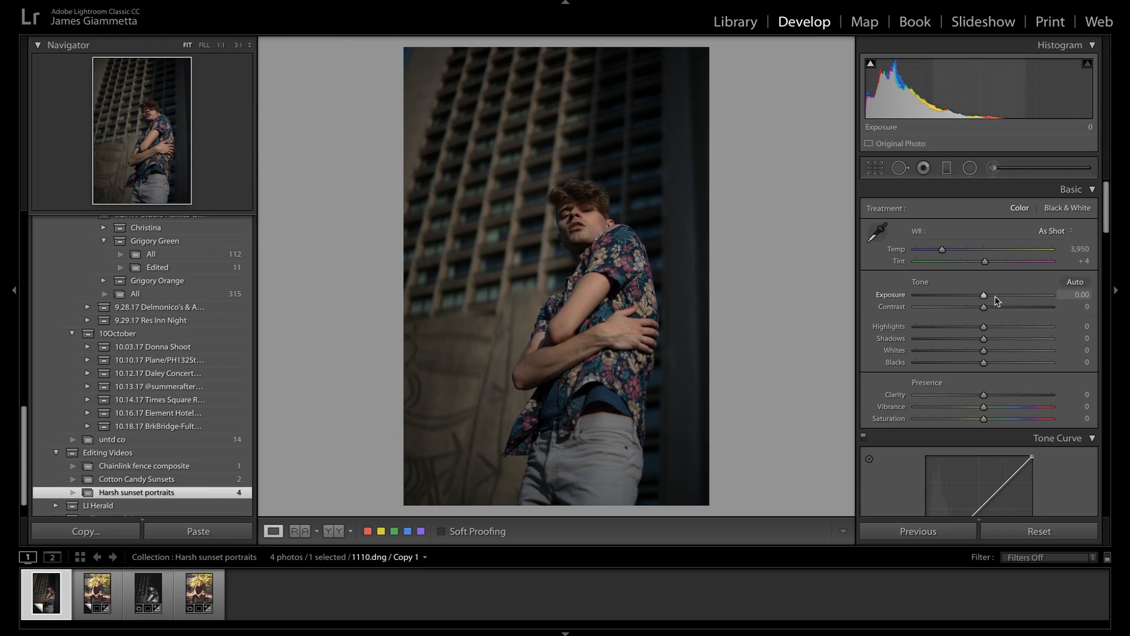
Step: Try raising the floral-shirt portrait's Exposure to +1.50 and undo the change
drag(996, 301, 1006, 301)
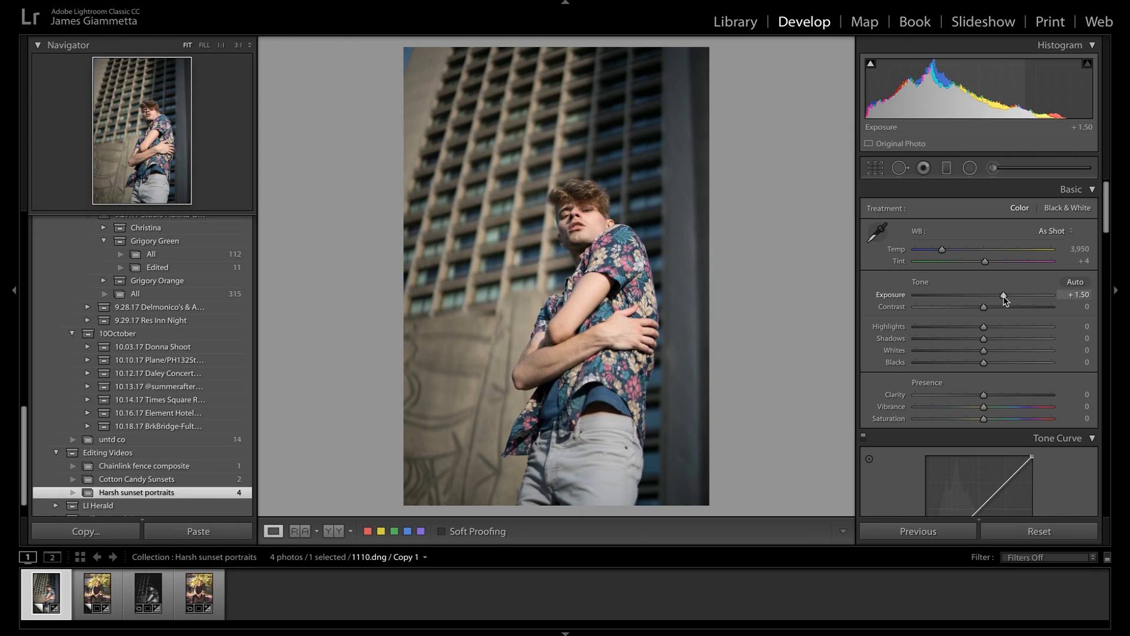
key(ctrl+z)
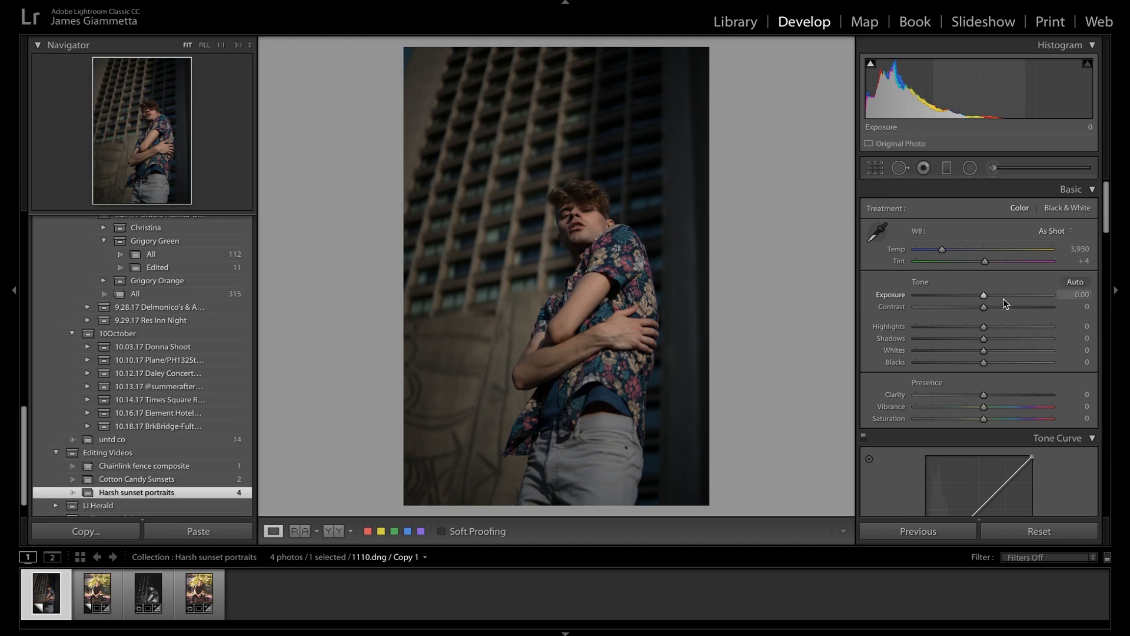
Step: Convert the floral-shirt portrait to the Black & White treatment, checking it against the color version
click(1081, 207)
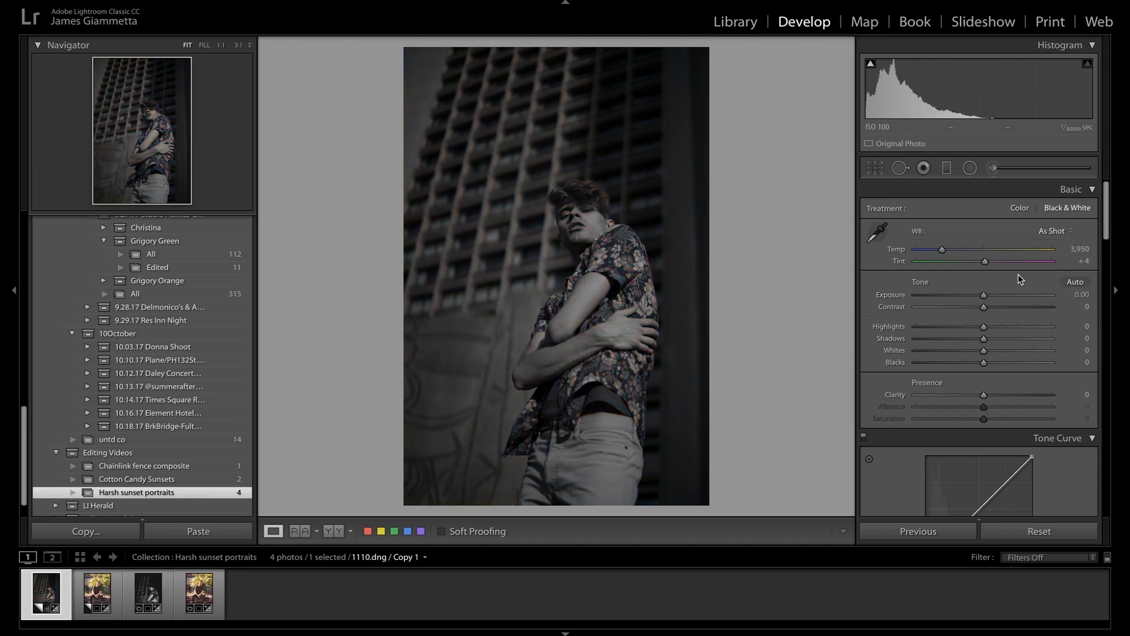
click(1021, 208)
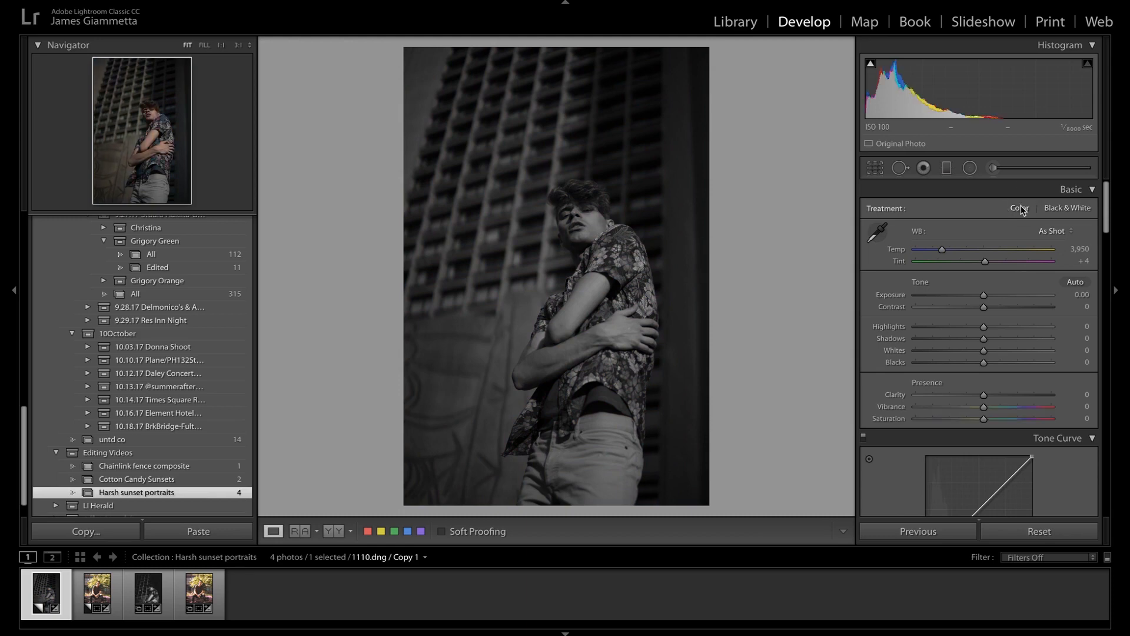
click(1054, 213)
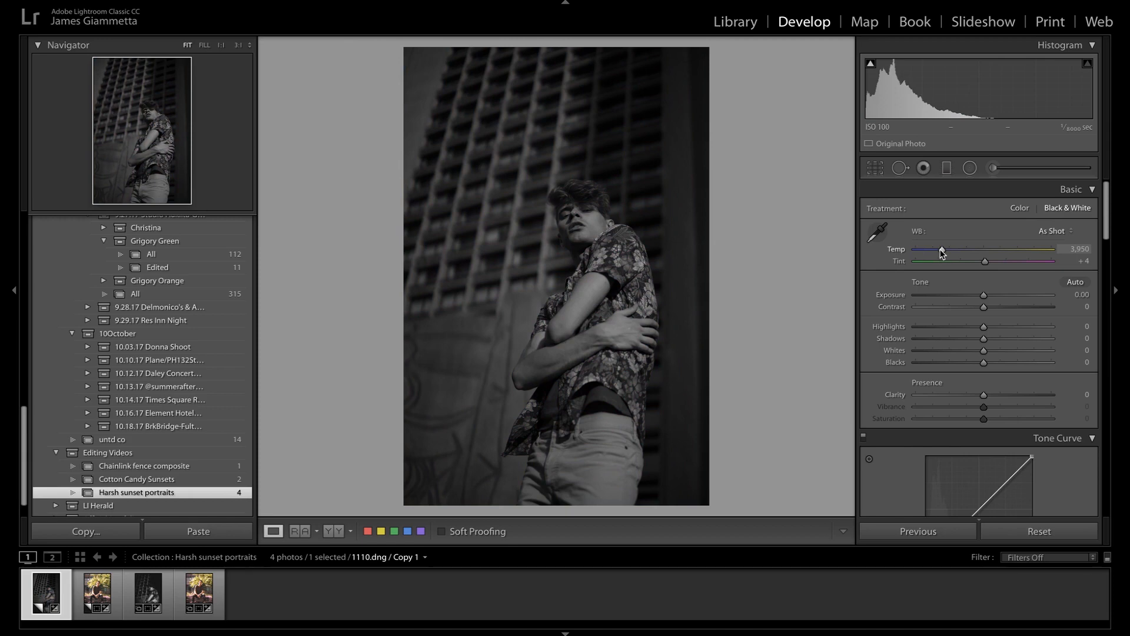
Step: Set the black-and-white portrait's Temp to 3,722, Contrast to +100, Highlights to -37 and Shadows to +49
mouse_move(942, 253)
mouse_down()
mouse_move(927, 253)
mouse_move(940, 253)
mouse_up()
drag(1022, 308, 1116, 311)
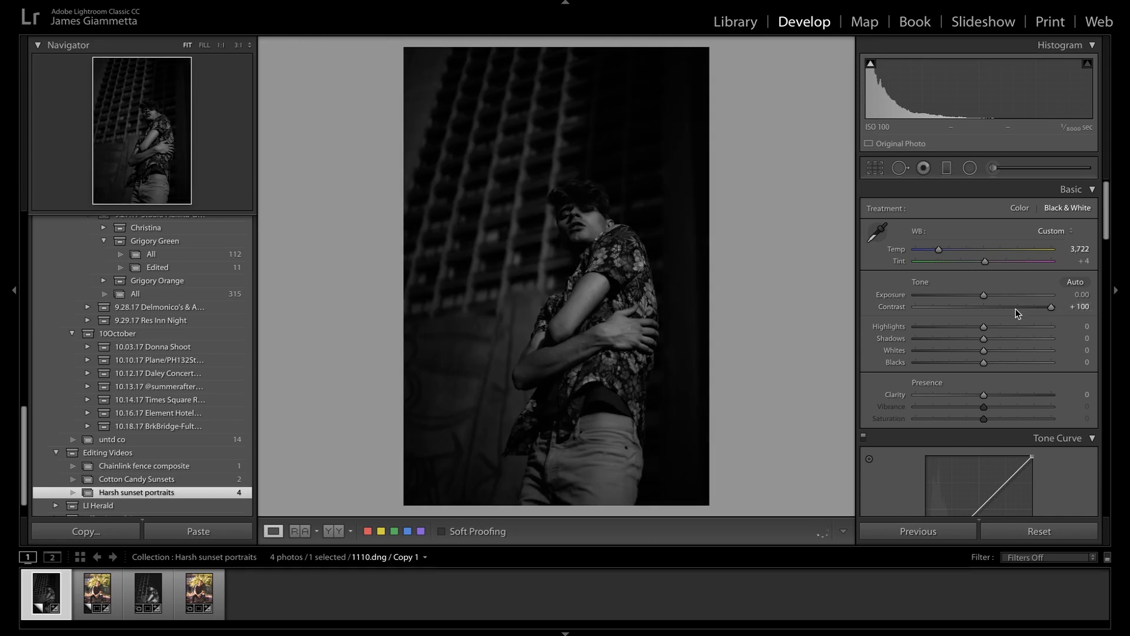
click(960, 326)
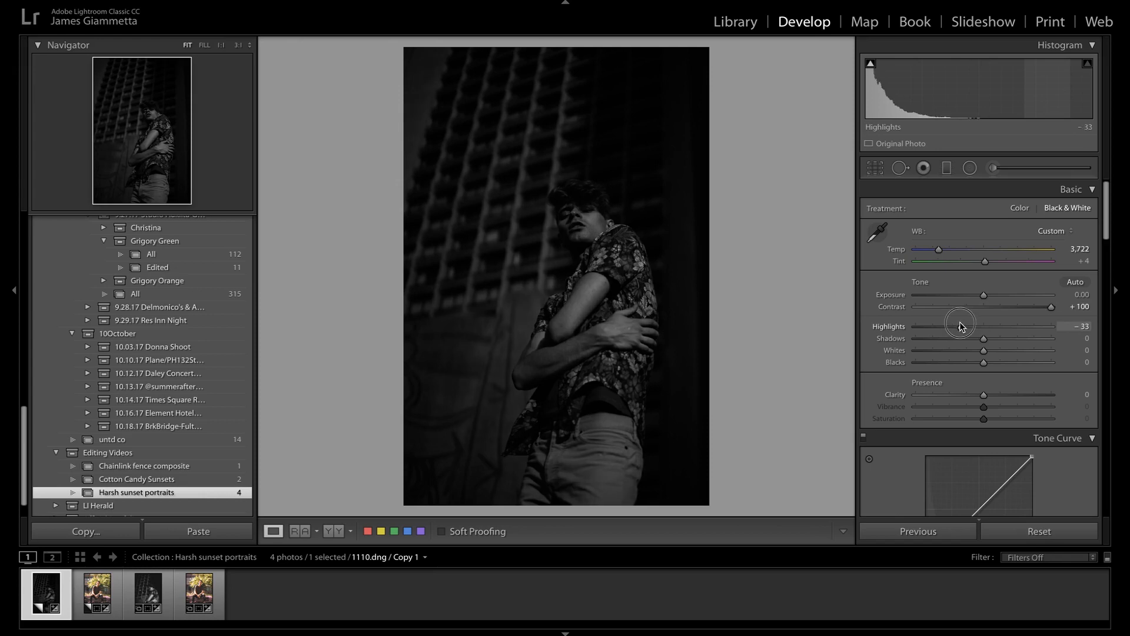
drag(959, 326, 958, 328)
click(1004, 339)
drag(1010, 341, 984, 354)
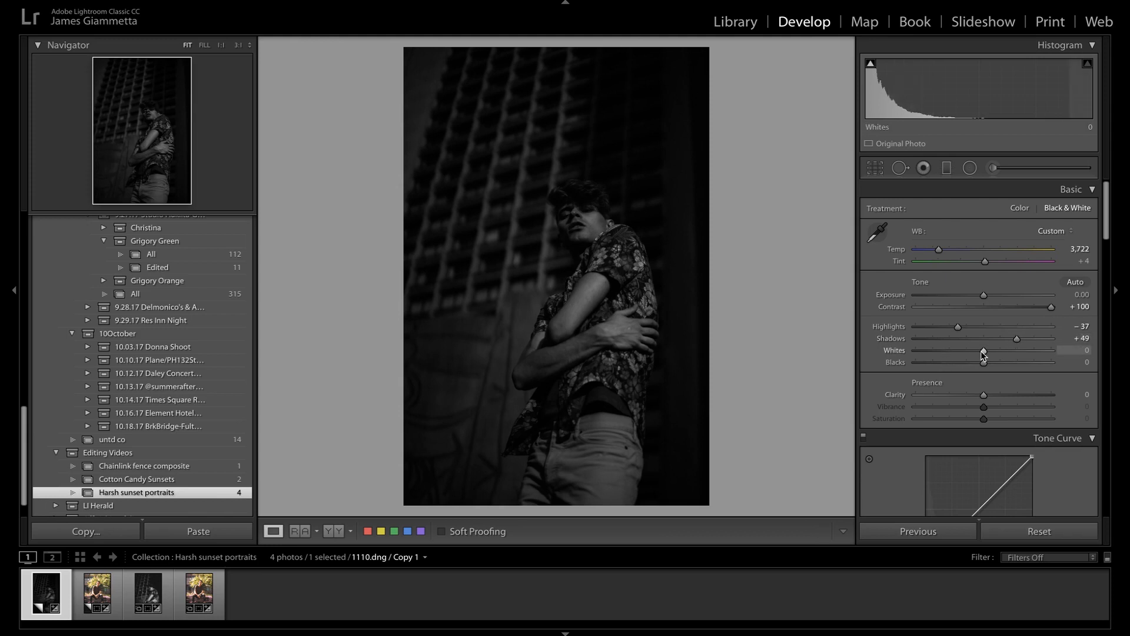
Step: Raise the portrait's Whites to +47, Blacks to +4 and Clarity to +27
drag(983, 355, 1013, 356)
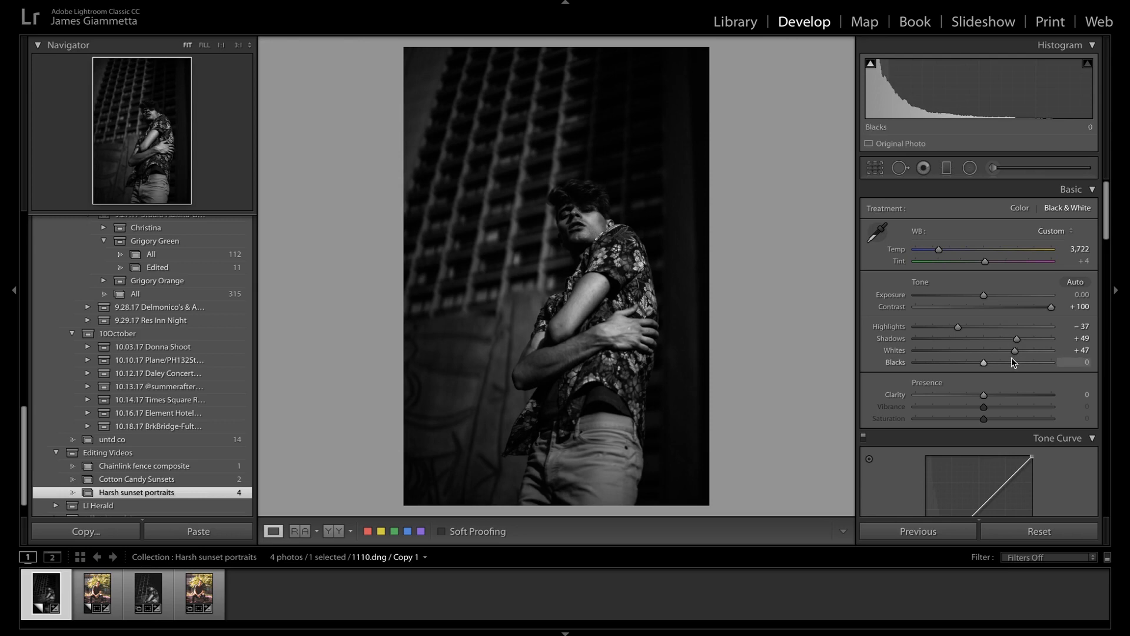
drag(989, 366, 992, 367)
drag(989, 394, 1002, 397)
Step: Fade the blacks on the RGB tone curve by lifting the black point and anchoring two points in the shadows
scroll(990, 421, down, 5)
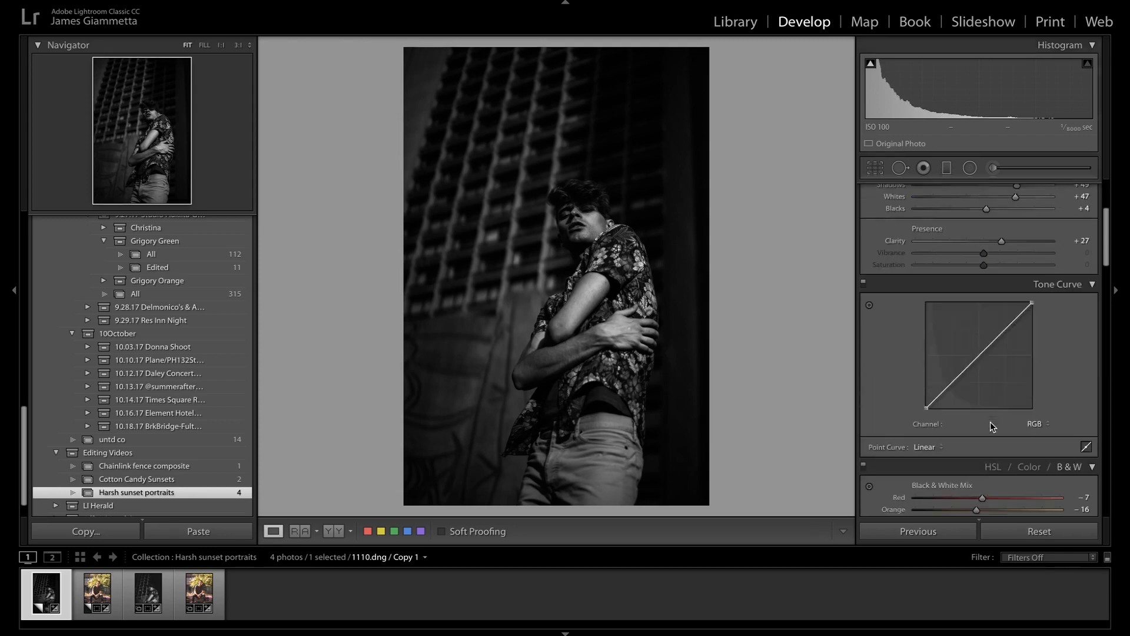
scroll(990, 422, down, 1)
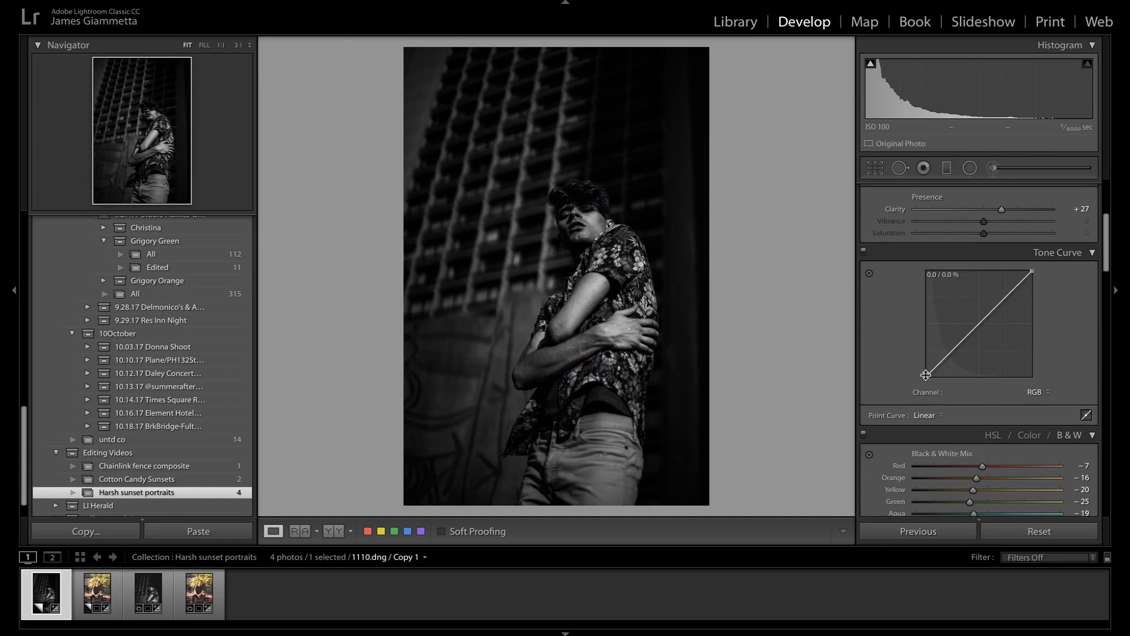
drag(927, 376, 946, 360)
click(946, 354)
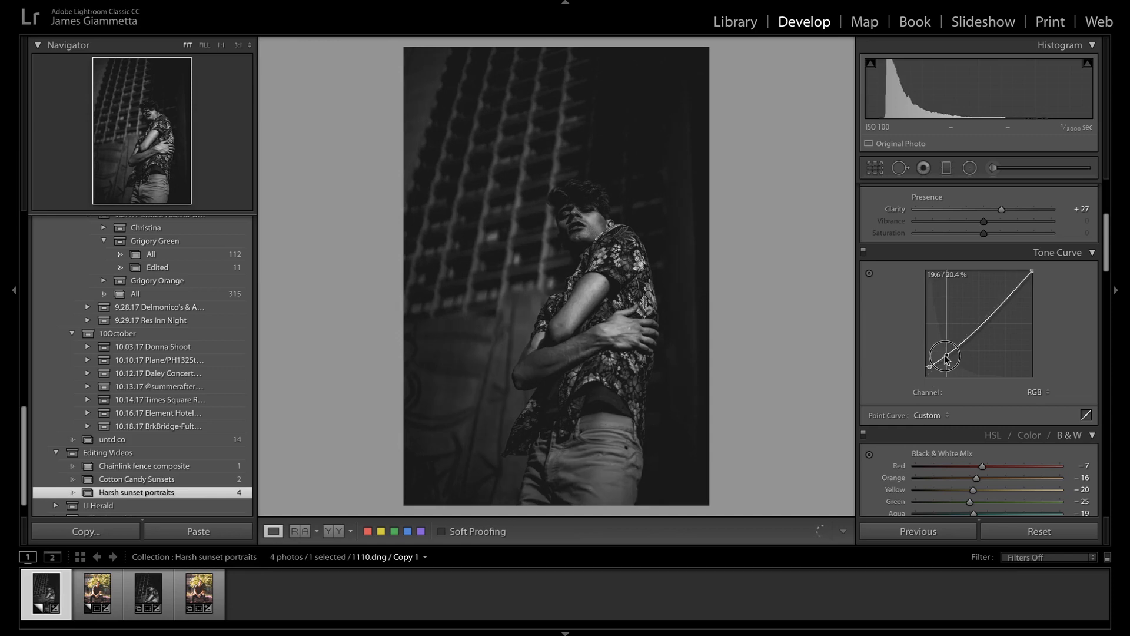
click(959, 347)
drag(959, 348, 959, 348)
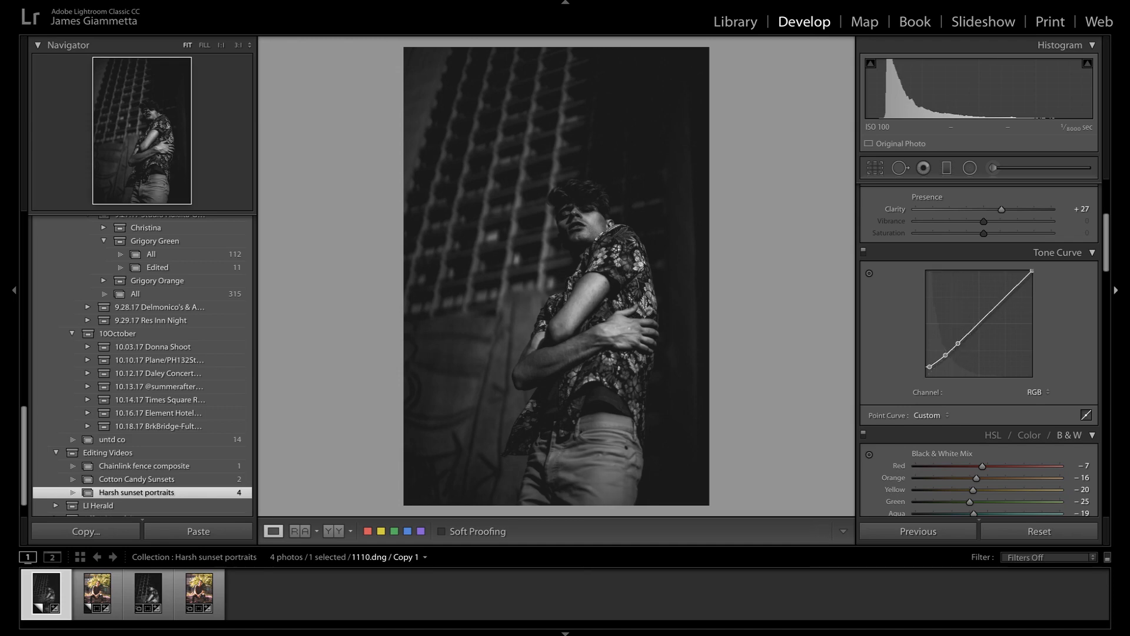
Step: Darken the black-and-white portrait's edges with a post-crop vignette Amount of -14
scroll(1056, 375, down, 4)
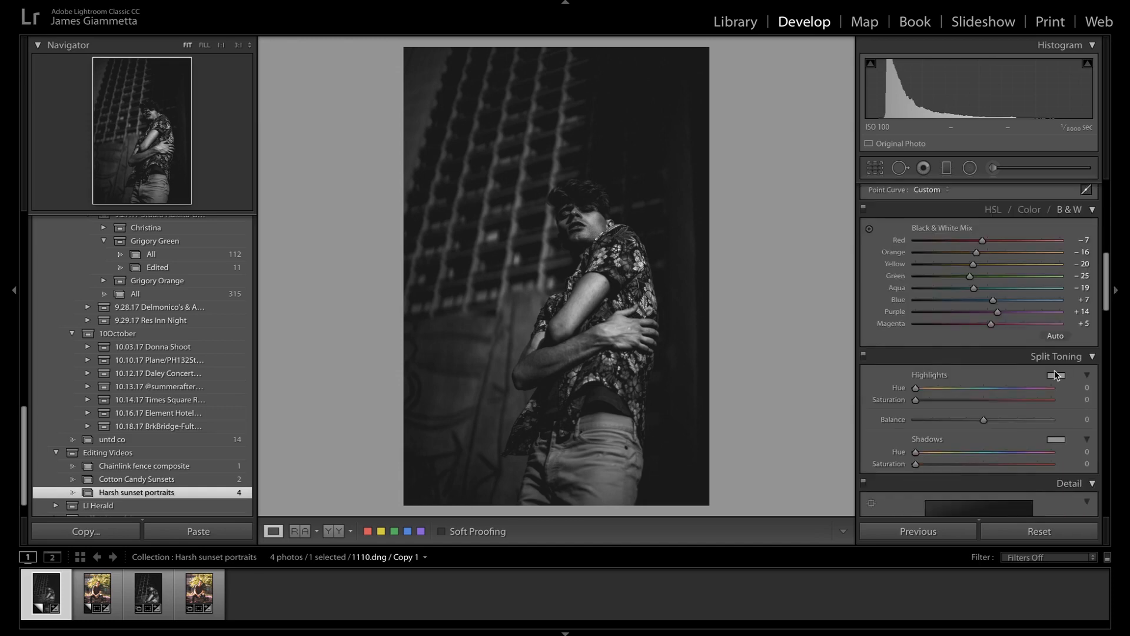
scroll(1056, 374, down, 8)
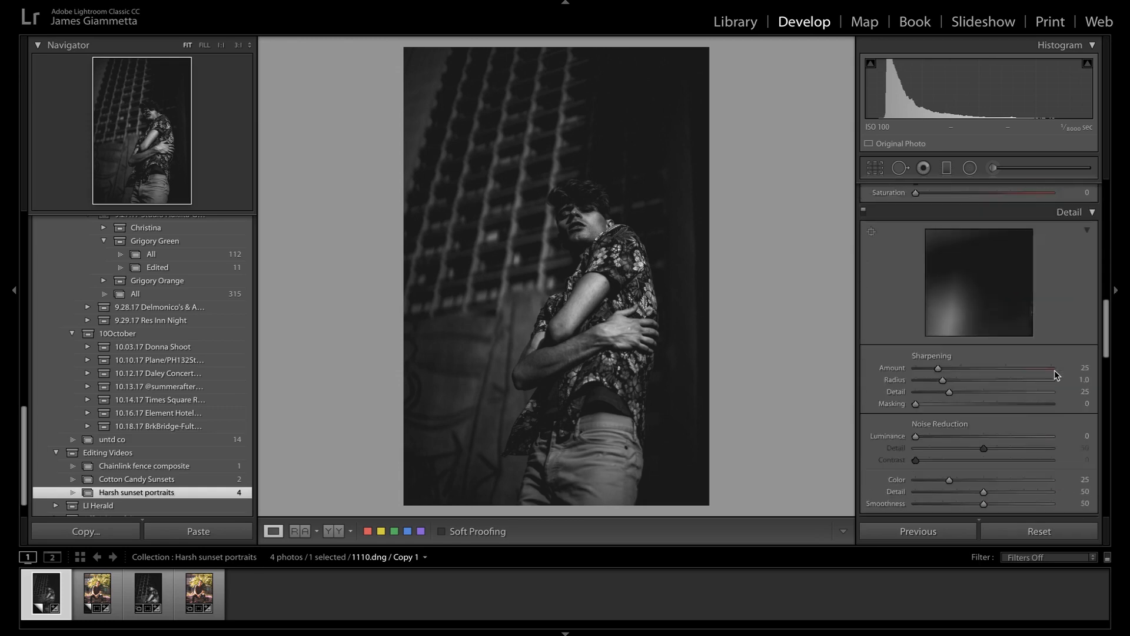
scroll(1055, 374, down, 8)
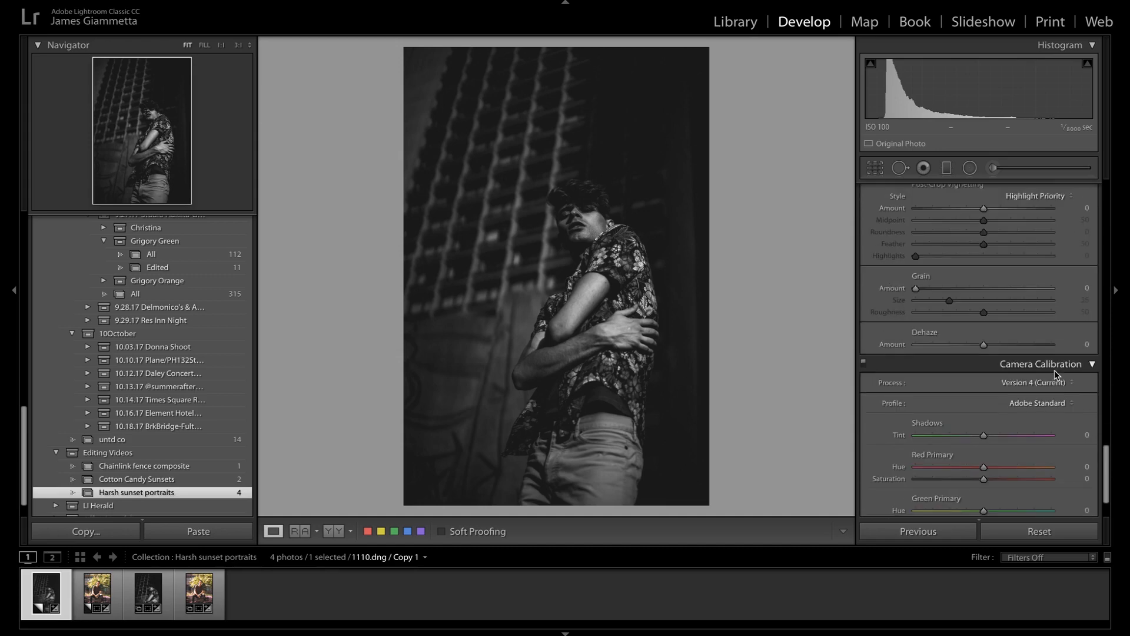
drag(984, 208, 970, 215)
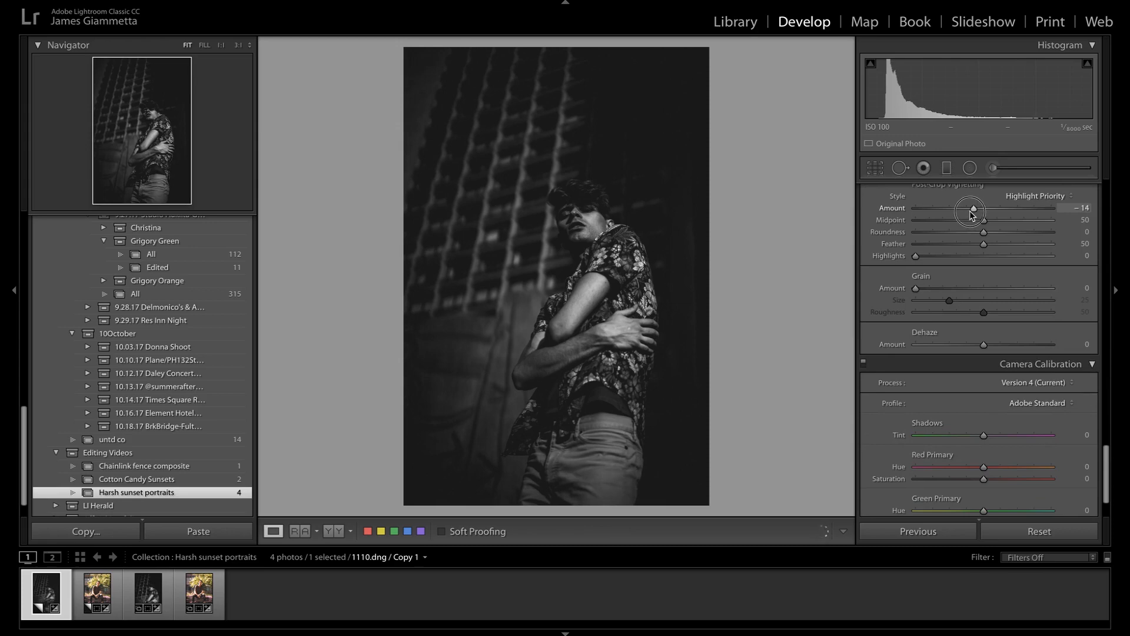
Step: Start an Adjustment Brush mask on the subject's face and set the edit pins to show automatically
scroll(987, 246, up, 10)
scroll(987, 246, up, 5)
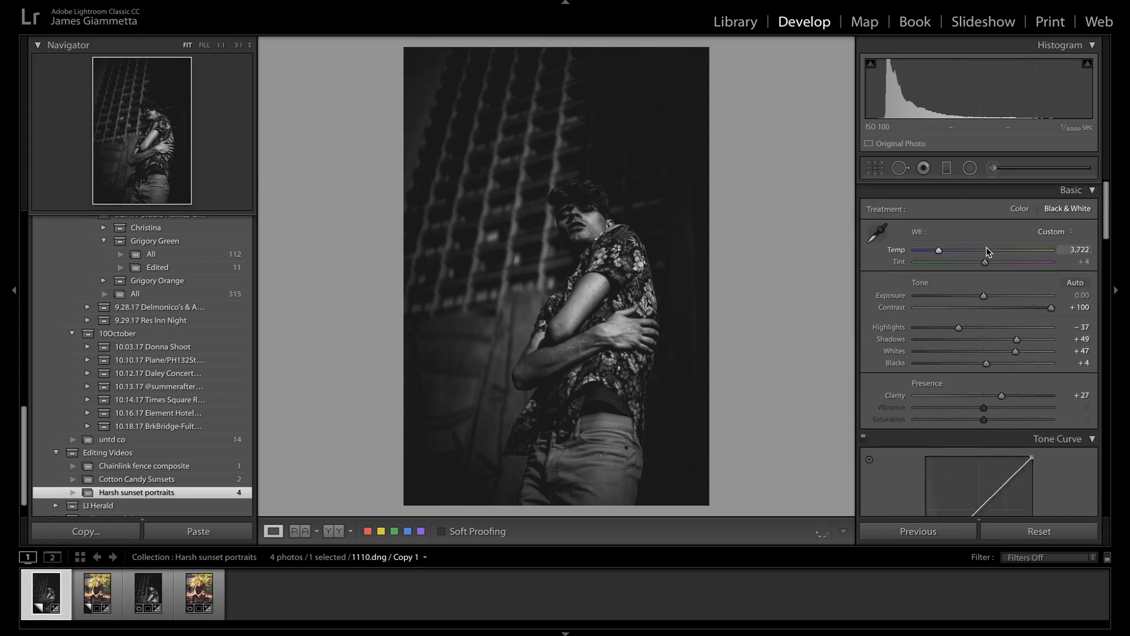
click(991, 169)
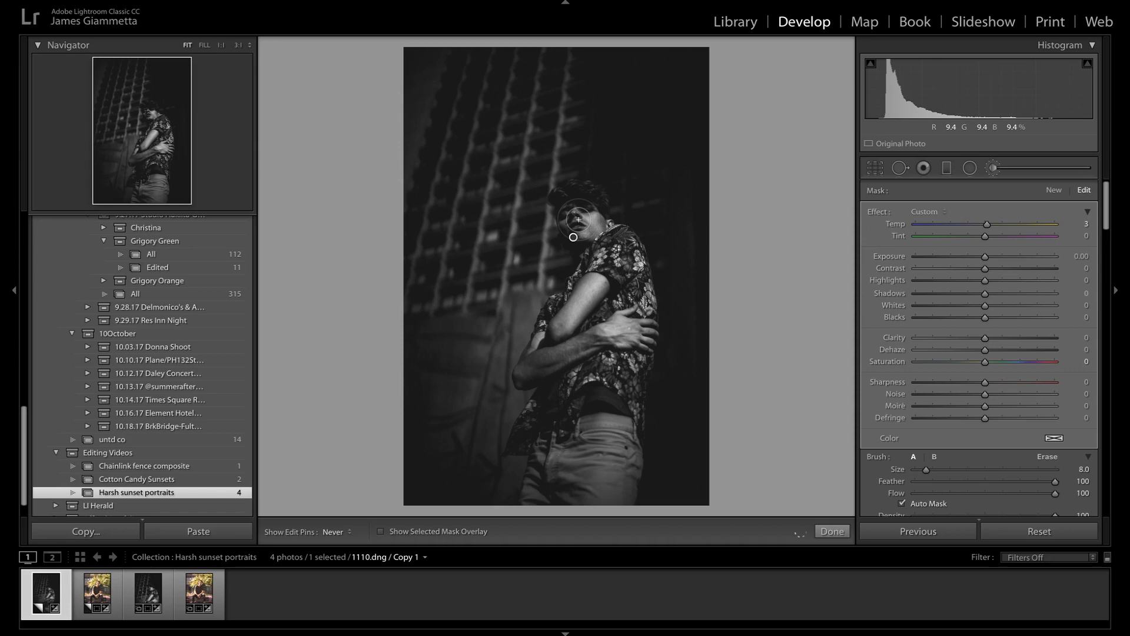
key(h)
key(h)
key(h)
scroll(578, 216, up, 6)
Step: Set the face brush's Exposure to 0.10 and Shadows to 31
click(1078, 256)
key(BackSpace)
text(.1)
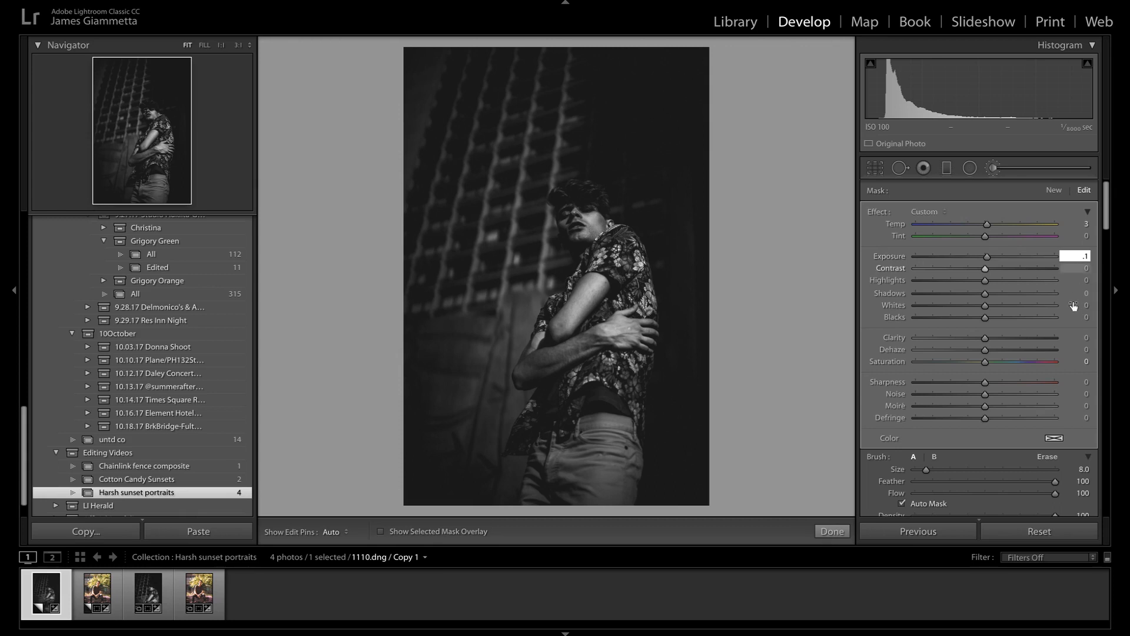
key(Return)
click(1088, 294)
text(31)
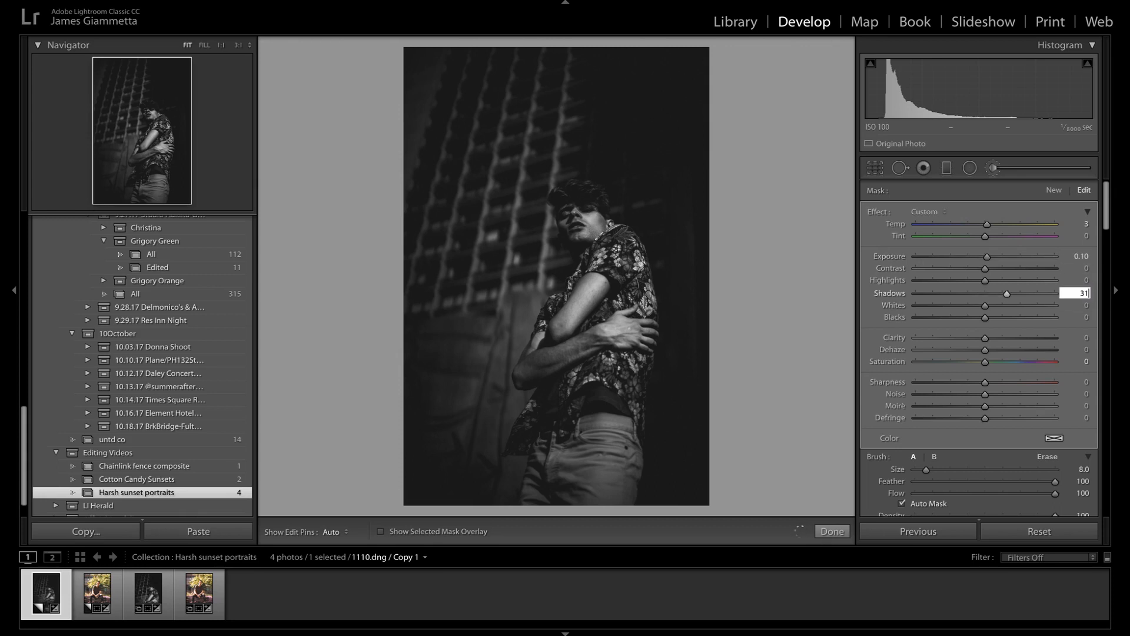
key(Return)
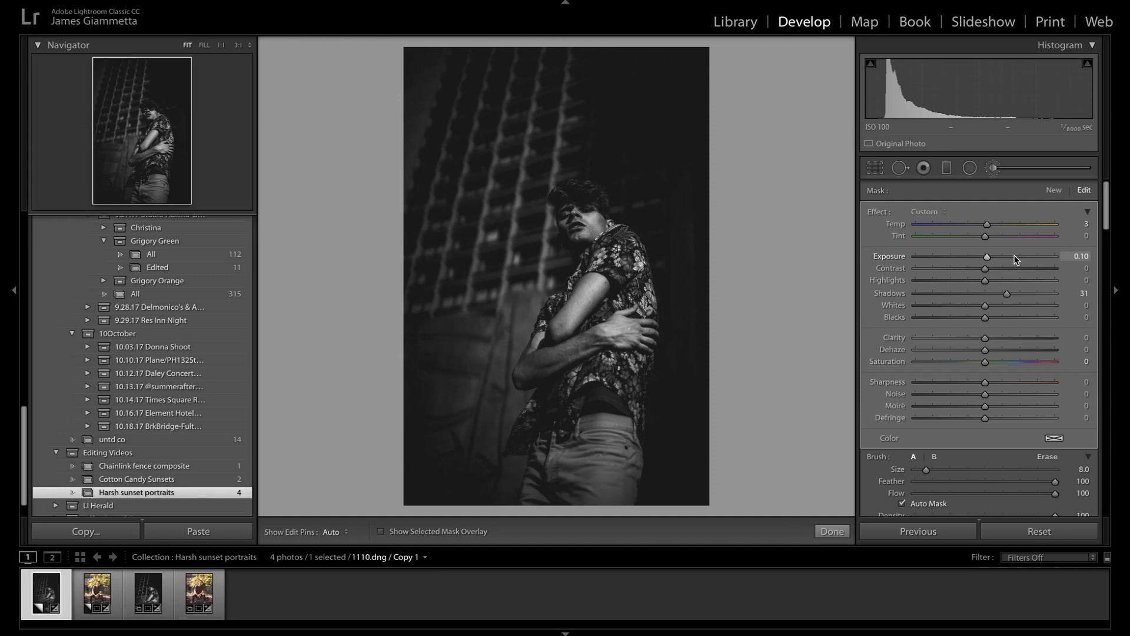
Step: Crop the portrait tighter around the subject's upper body to about 4042 x 6060 px, keeping the original aspect ratio
click(874, 170)
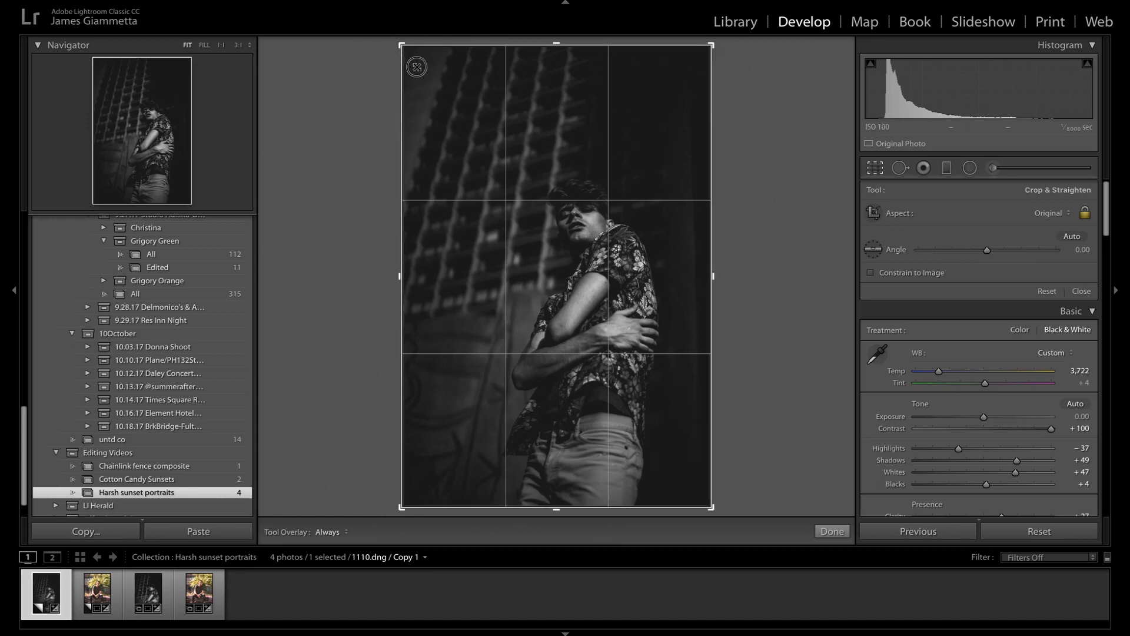
drag(417, 66, 435, 99)
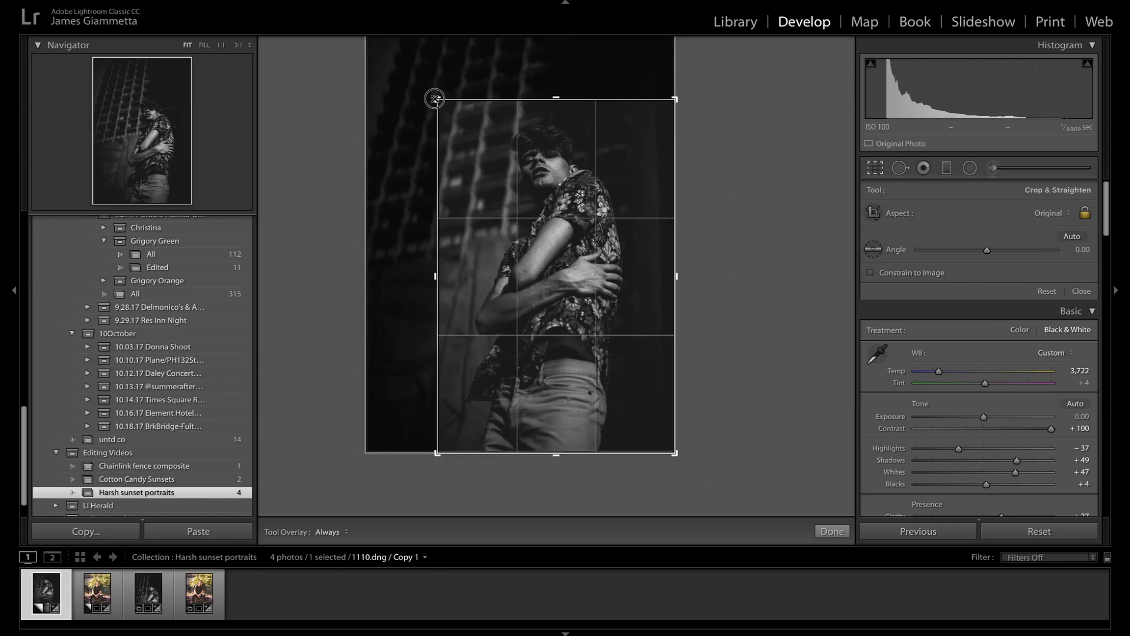
drag(489, 139, 505, 177)
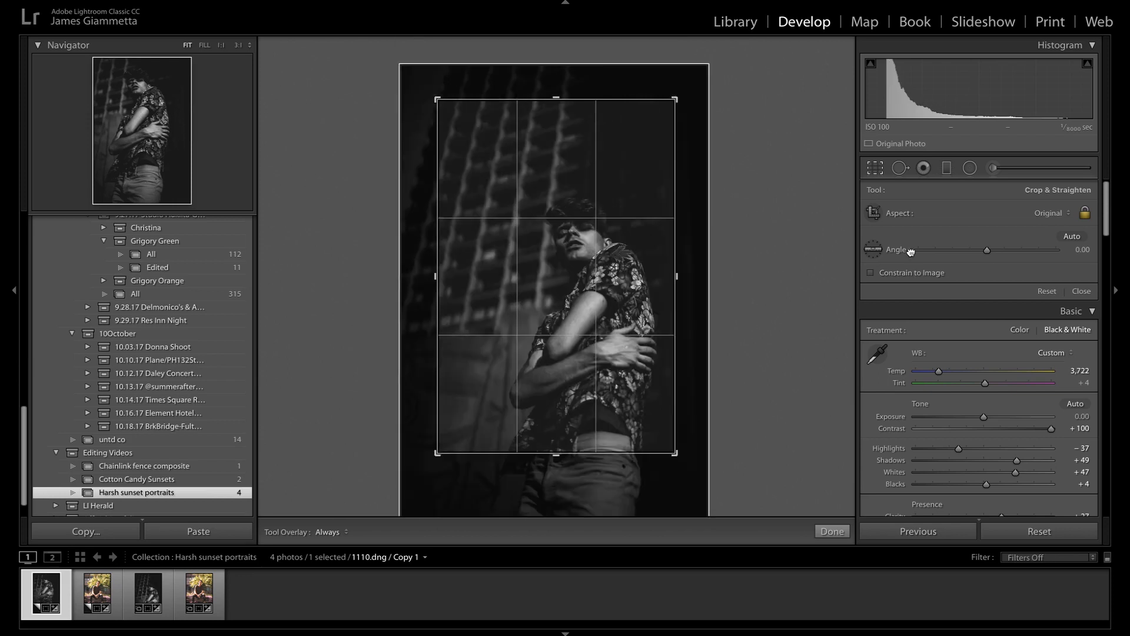
click(1078, 292)
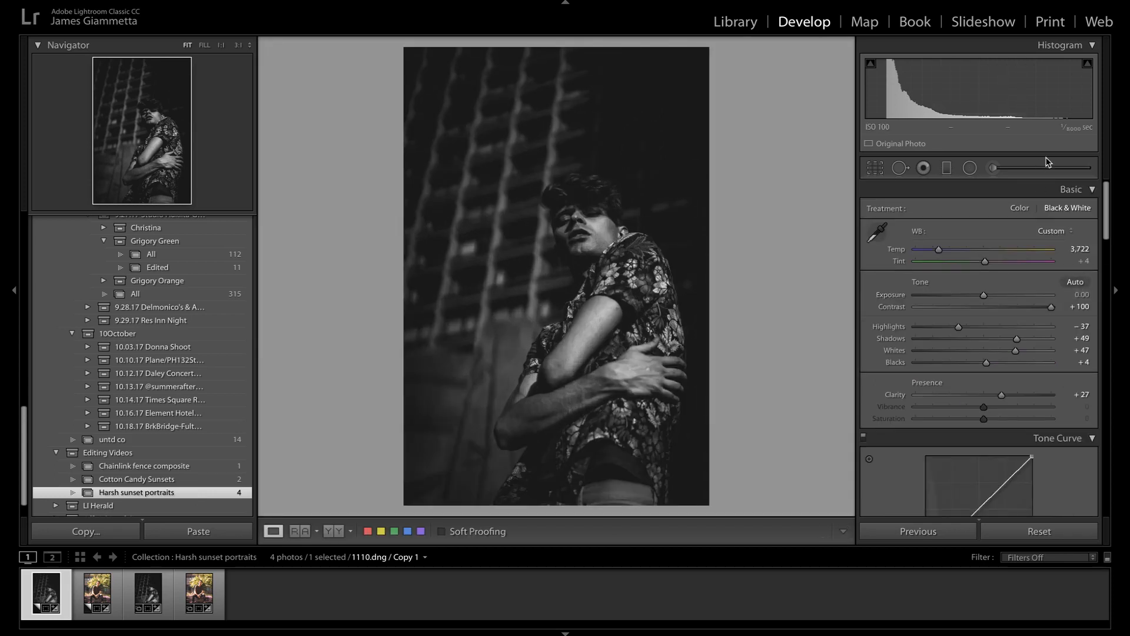
Step: Check the cropped portrait in color and compare its black-and-white version side by side with the earlier 1110.dng edit
click(1024, 209)
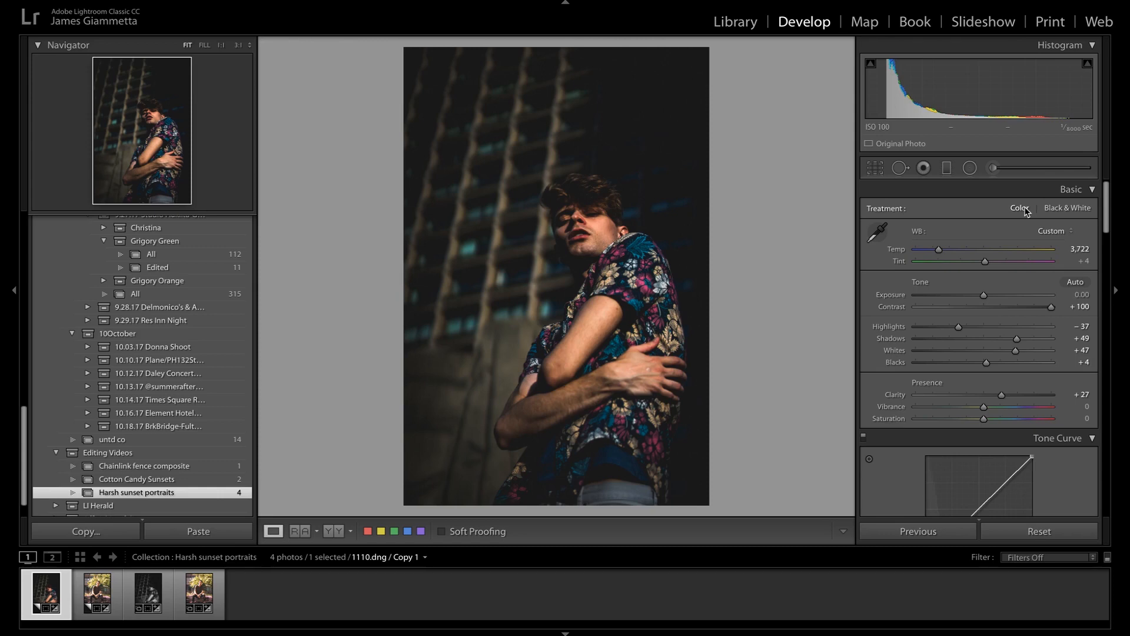
click(1050, 211)
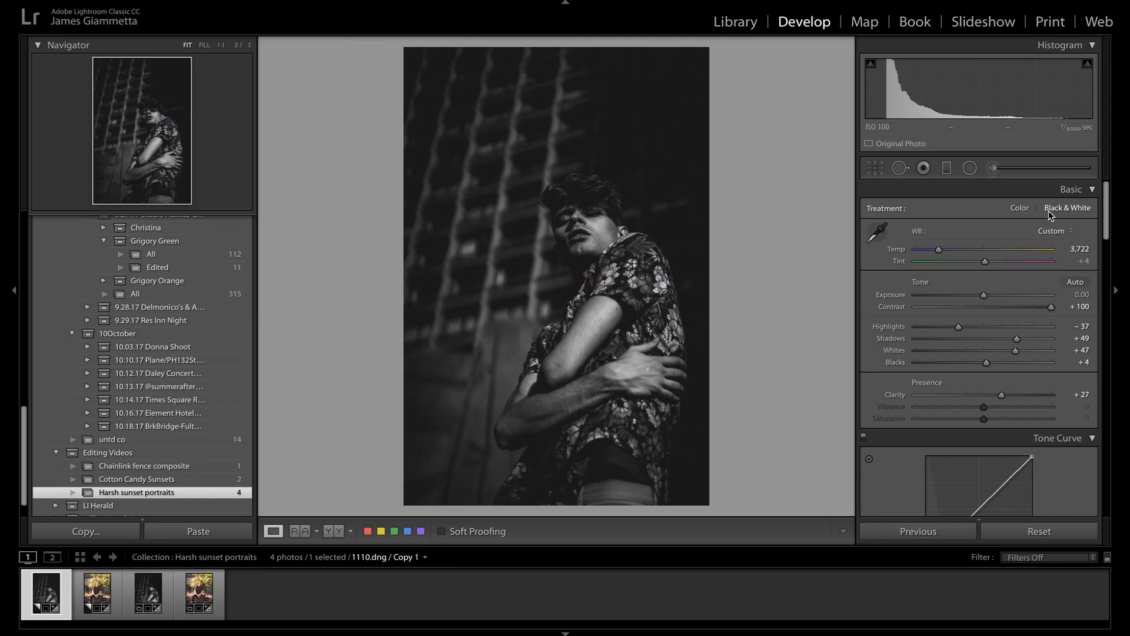
click(148, 592)
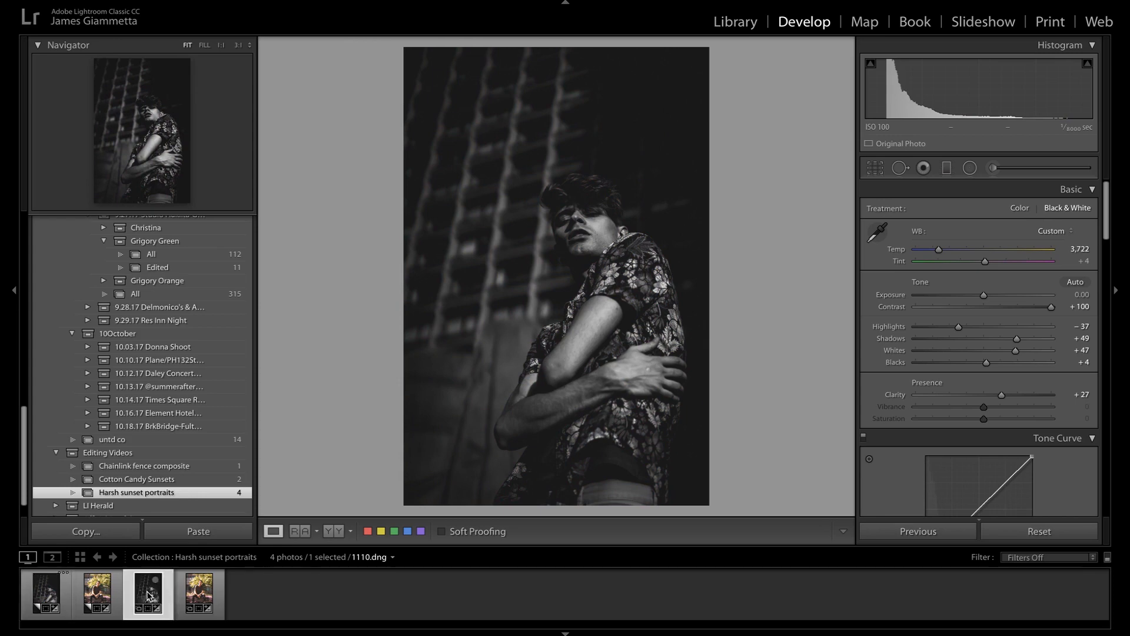
key(c)
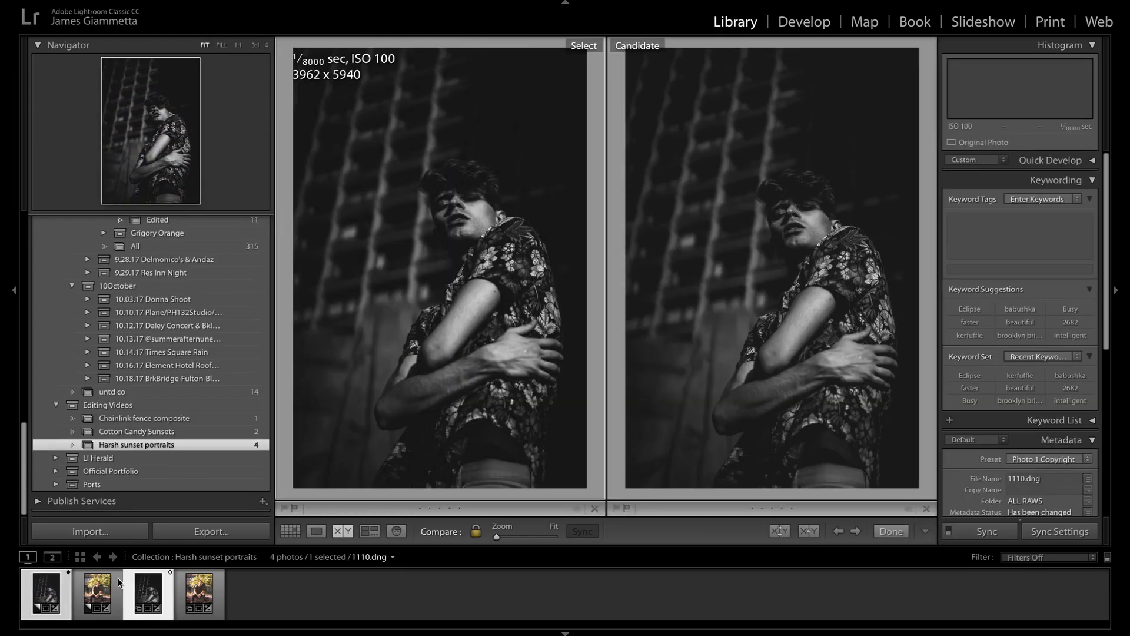
key(Down)
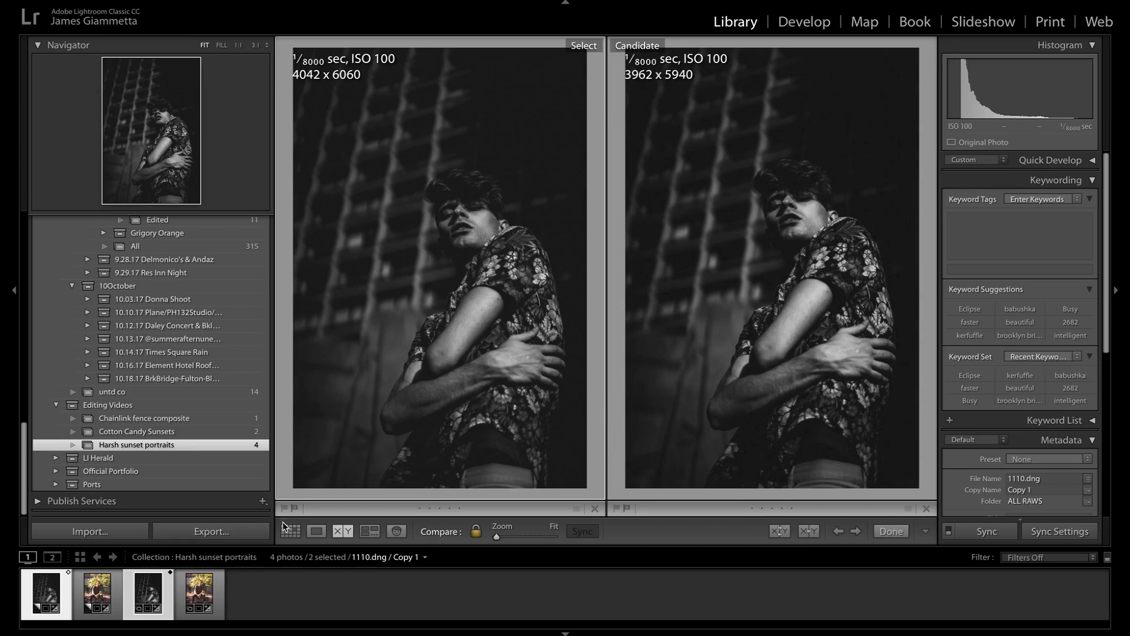
click(143, 592)
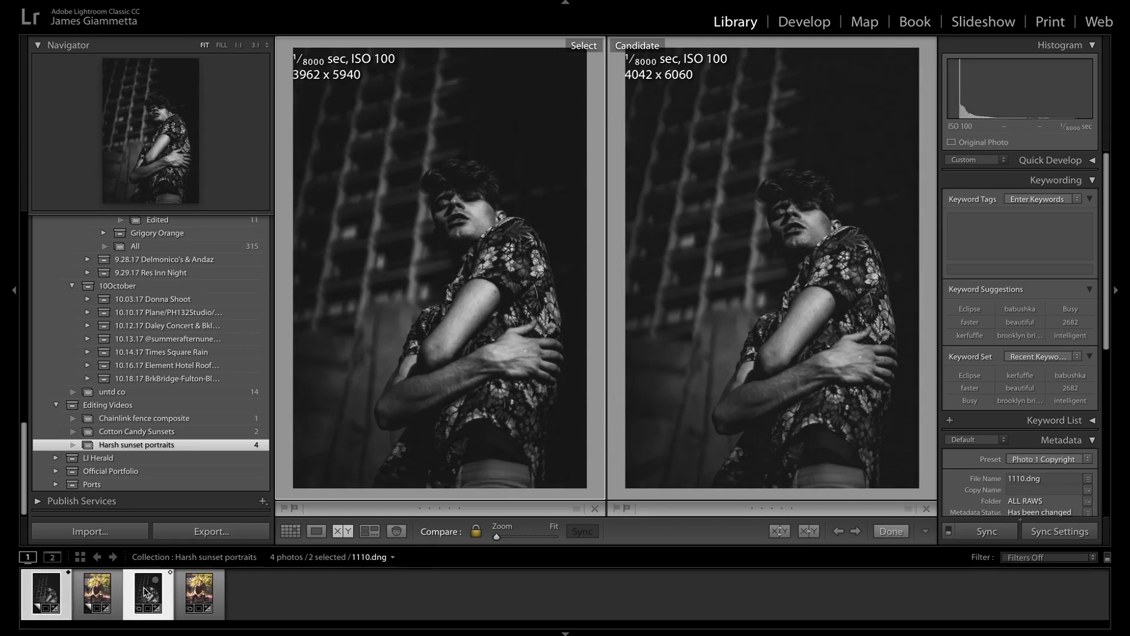
click(144, 592)
click(144, 592)
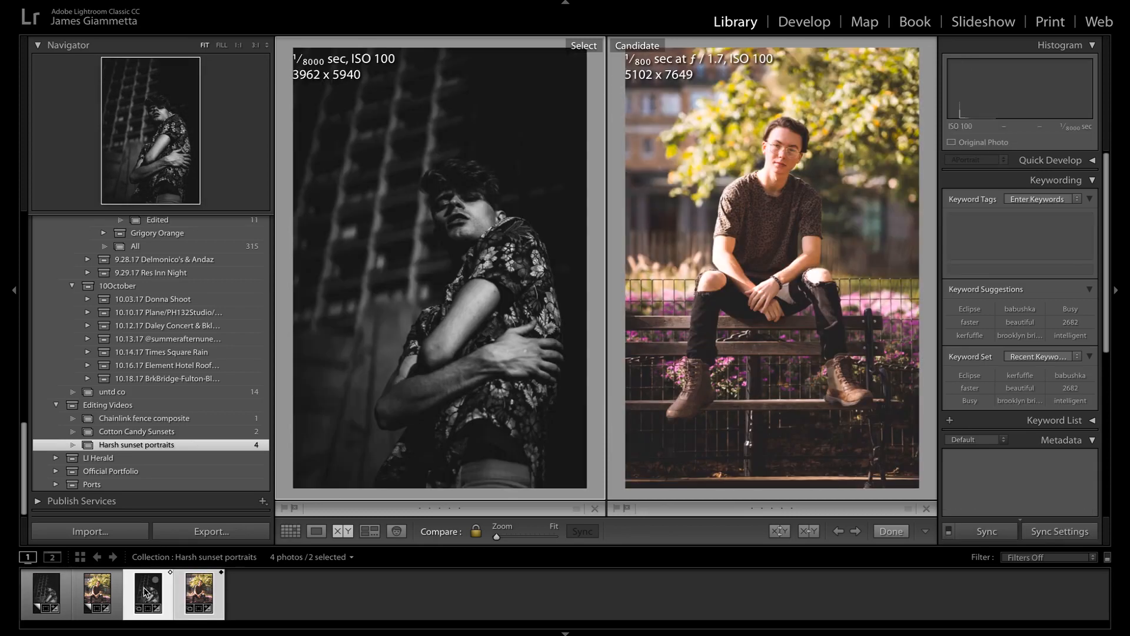
Step: Show the earlier 1110.dng edit on its own in the Develop module and compare its before and after versions
click(316, 531)
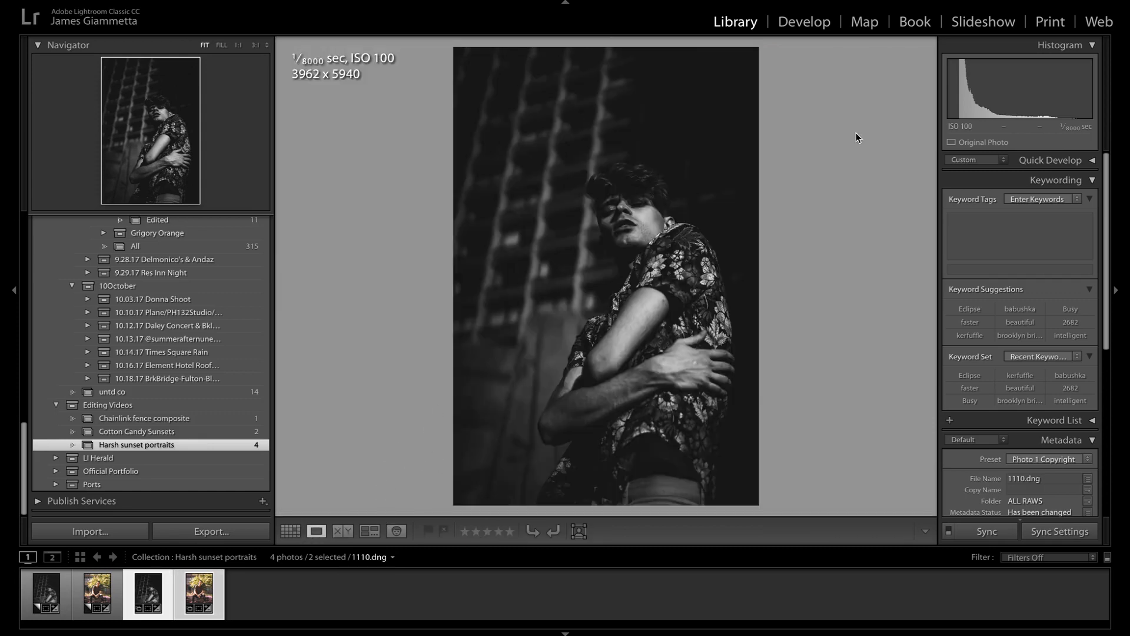
click(811, 30)
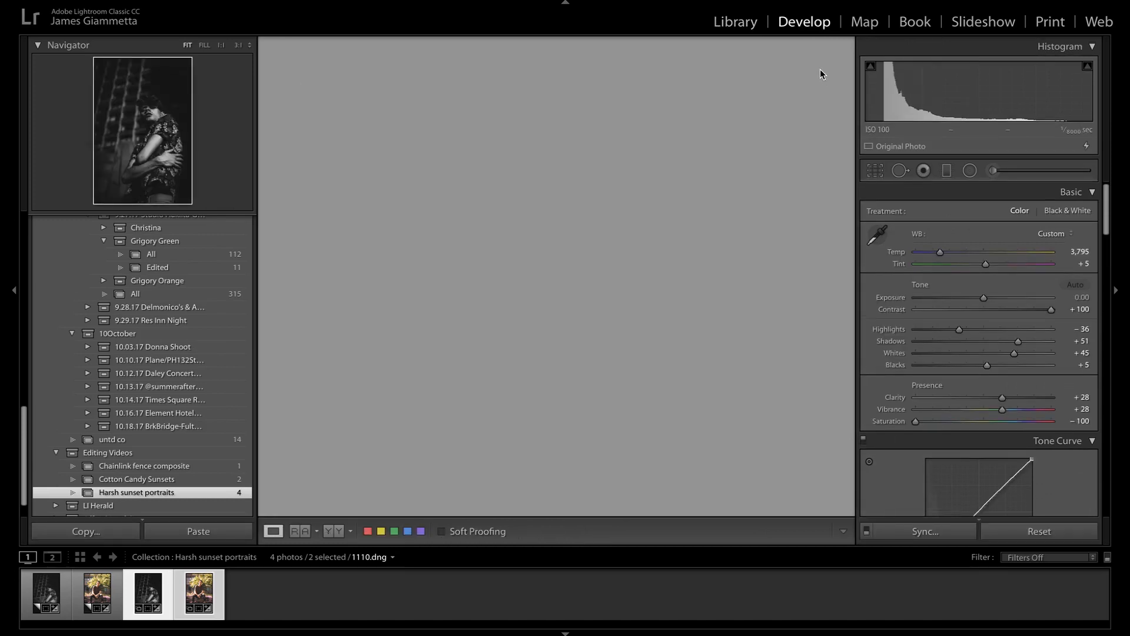
key(backslash)
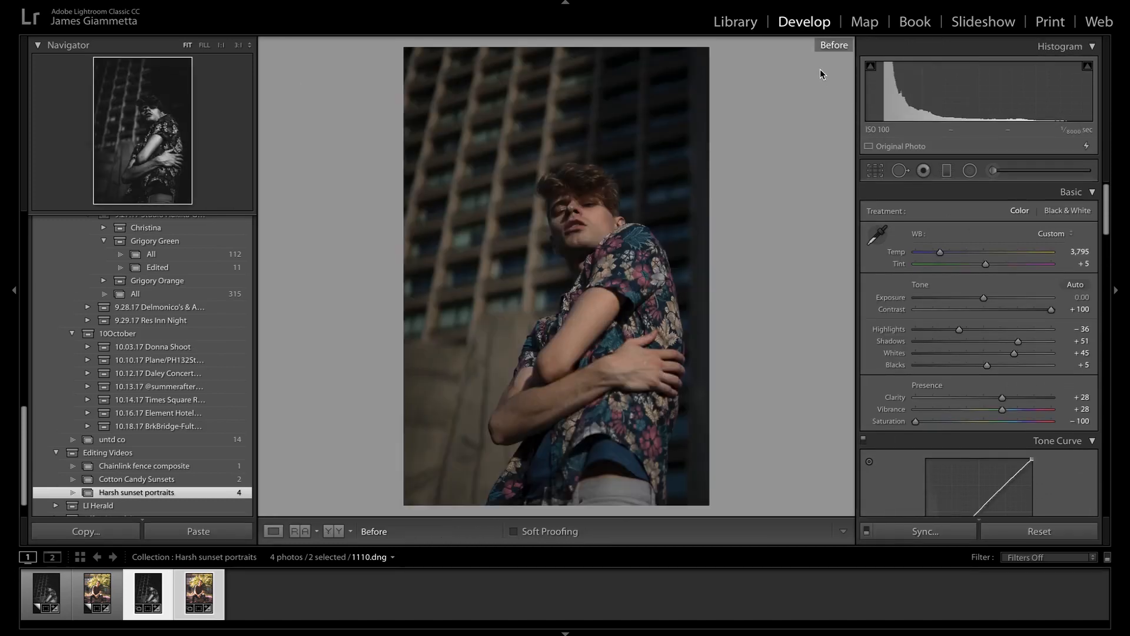
key(backslash)
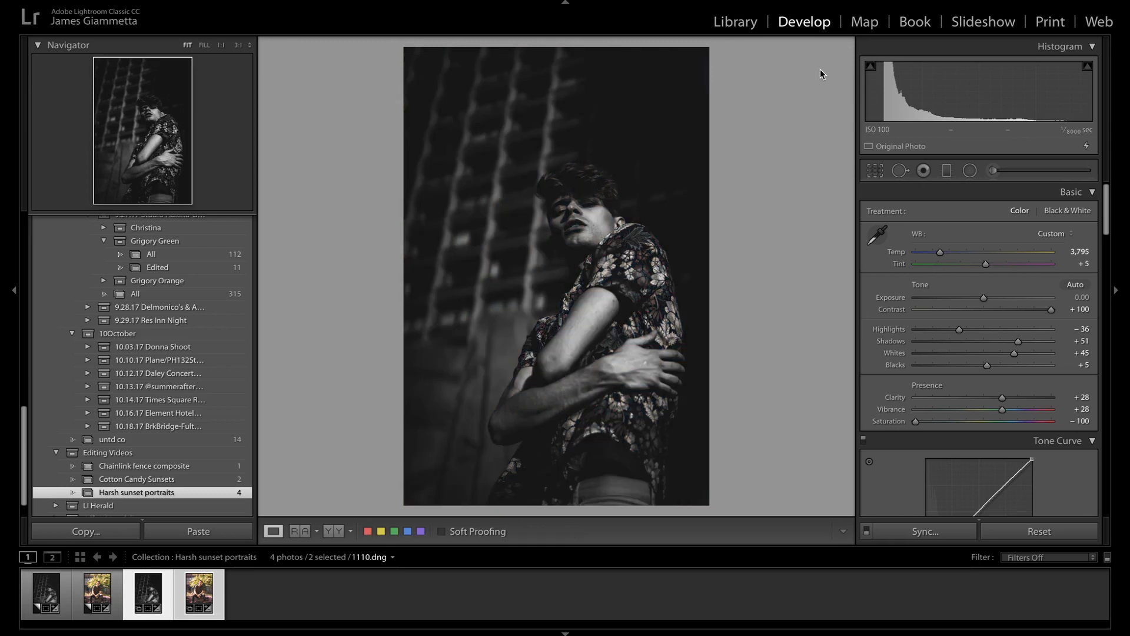
key(backslash)
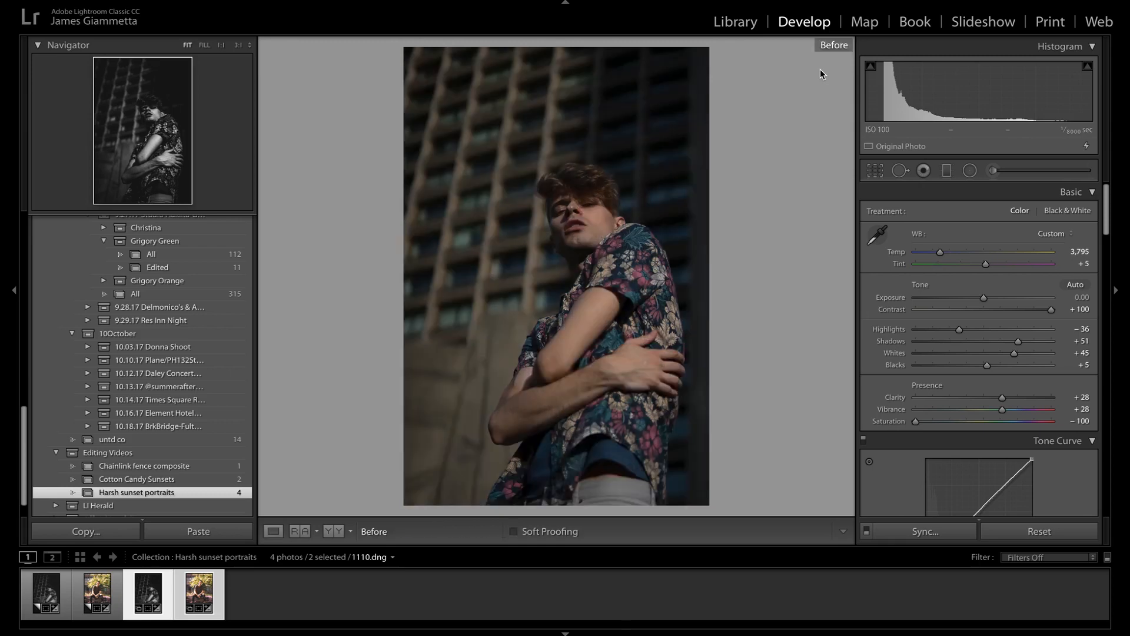
key(backslash)
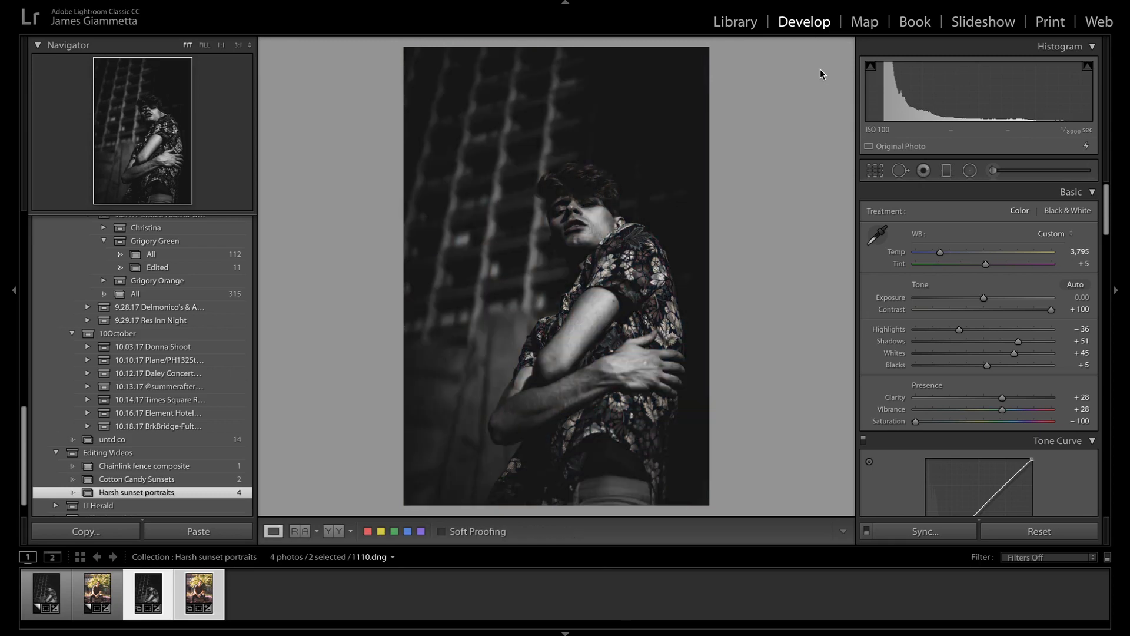